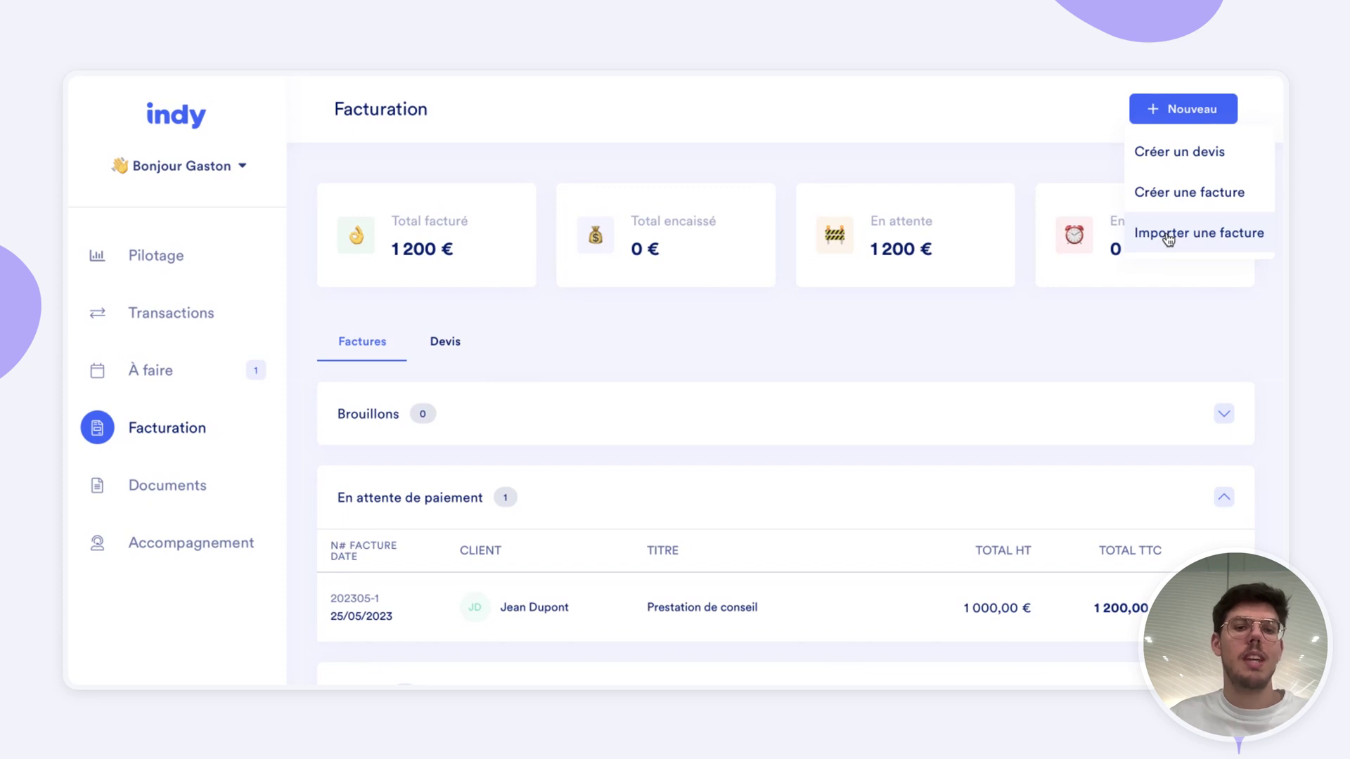
Review the date and the total including tax of the invoice awaiting payment in the invoicing overview
{"action": "scroll", "coordinate": [799, 434], "scroll_direction": "down", "scroll_amount": 1}
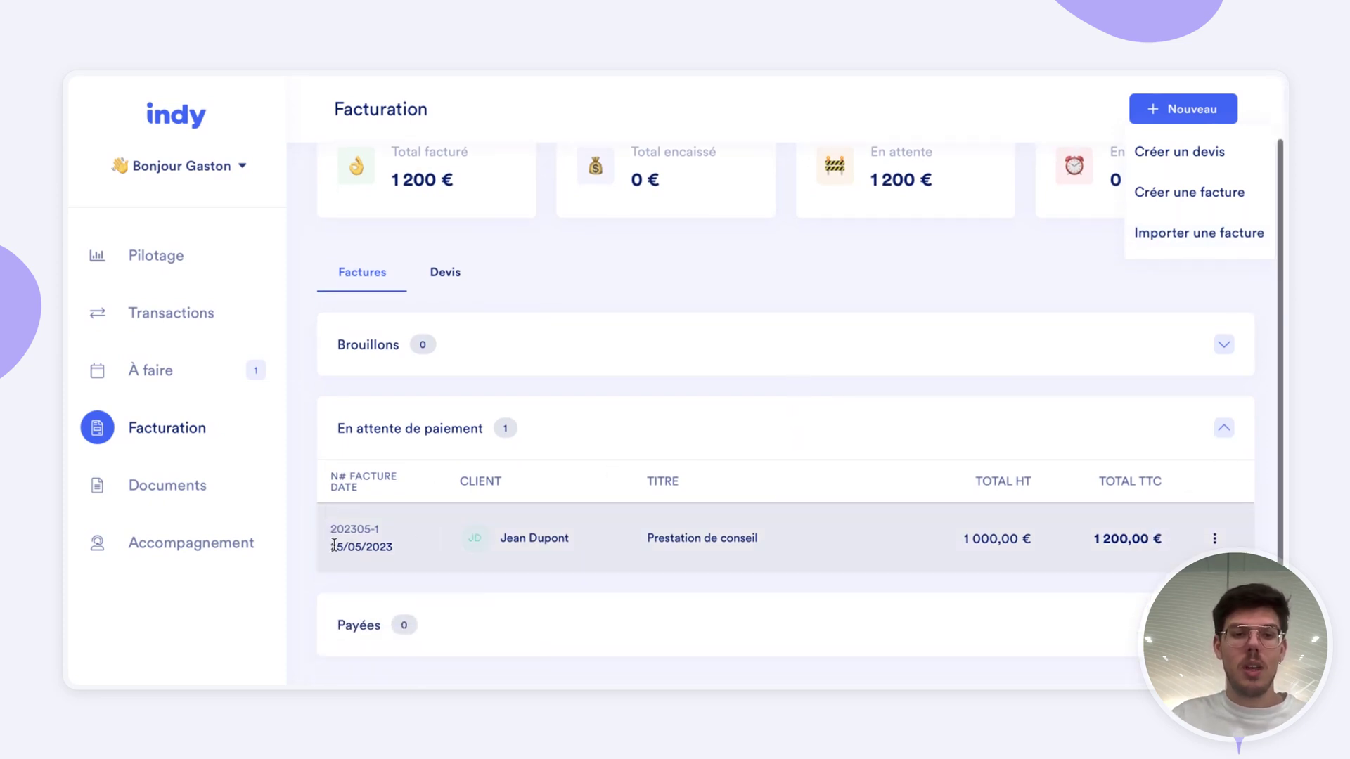
{"action": "left_click_drag", "start_coordinate": [332, 546], "coordinate": [373, 547]}
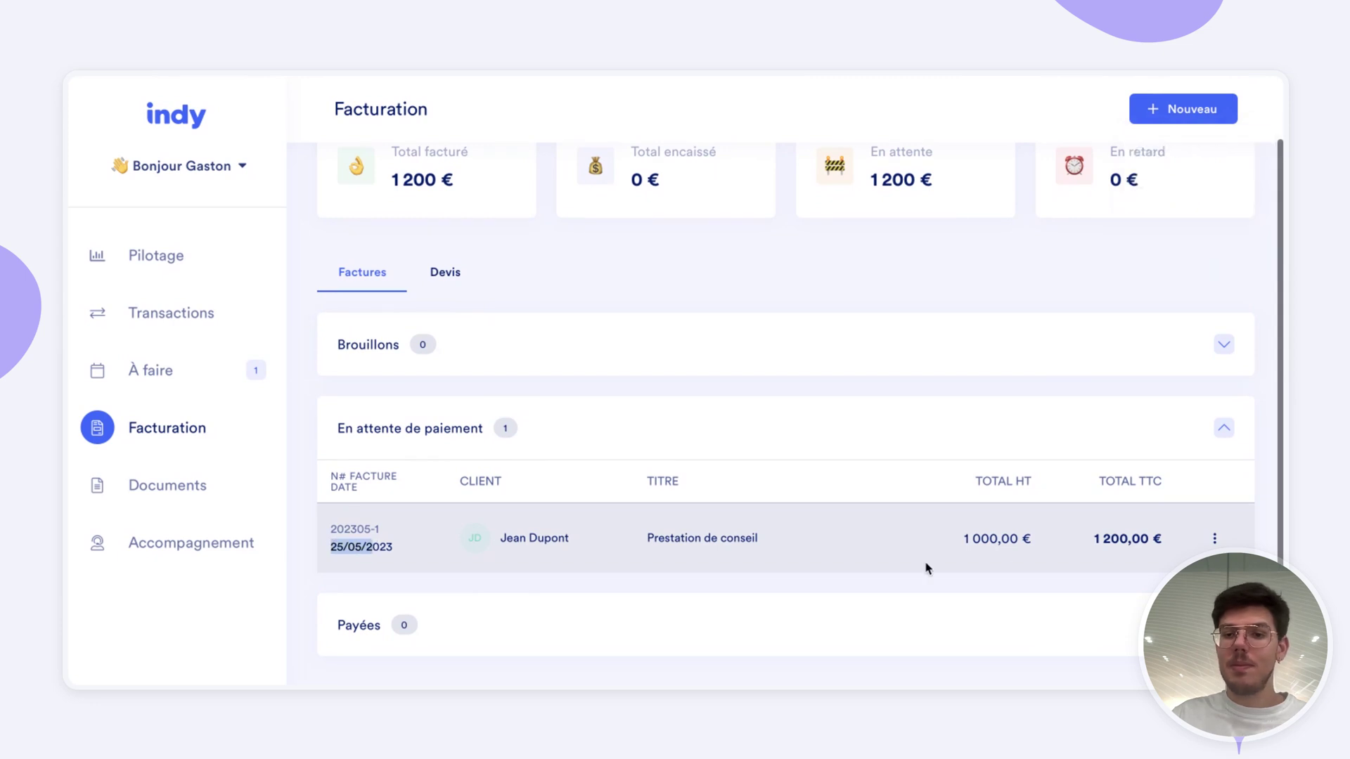
{"action": "left_click_drag", "start_coordinate": [1104, 540], "coordinate": [1134, 540]}
{"action": "left_click", "coordinate": [1134, 540]}
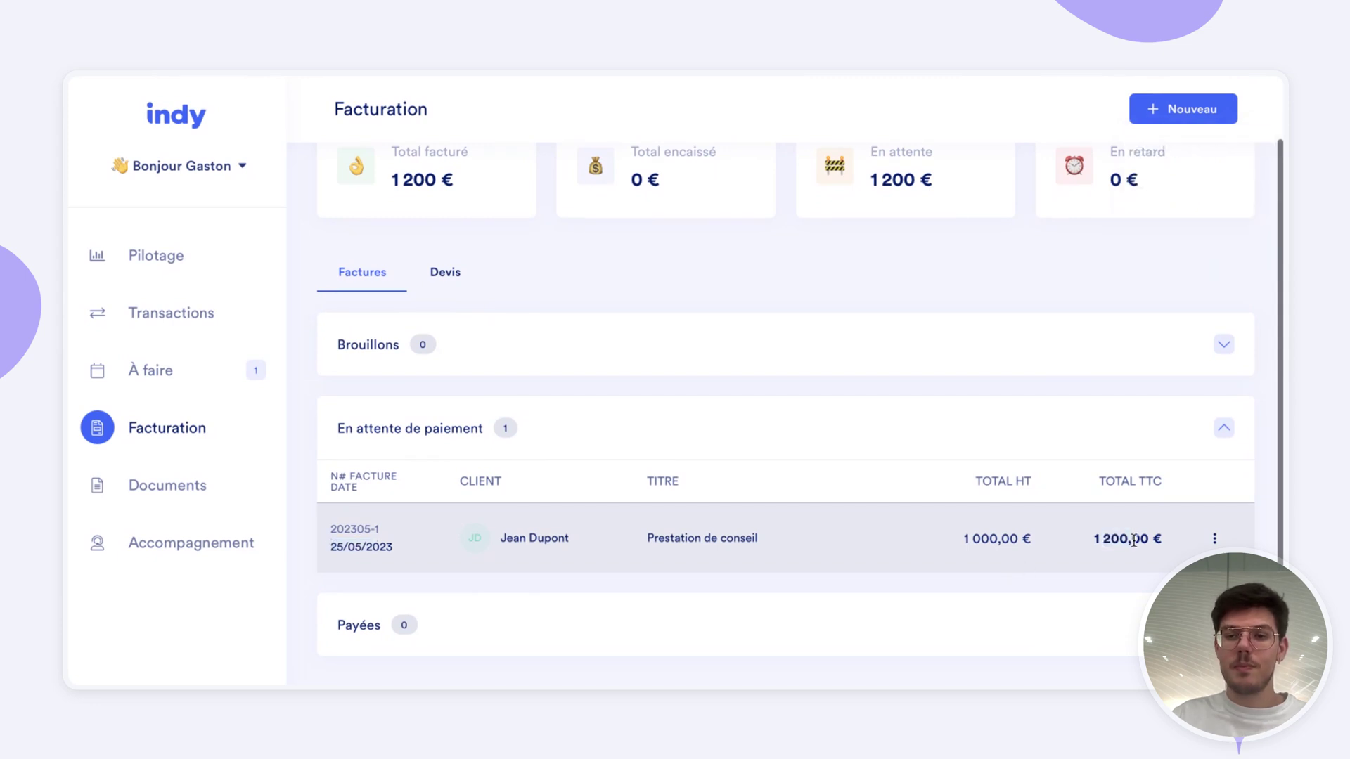
{"action": "scroll", "coordinate": [1133, 540], "scroll_direction": "up", "scroll_amount": 1}
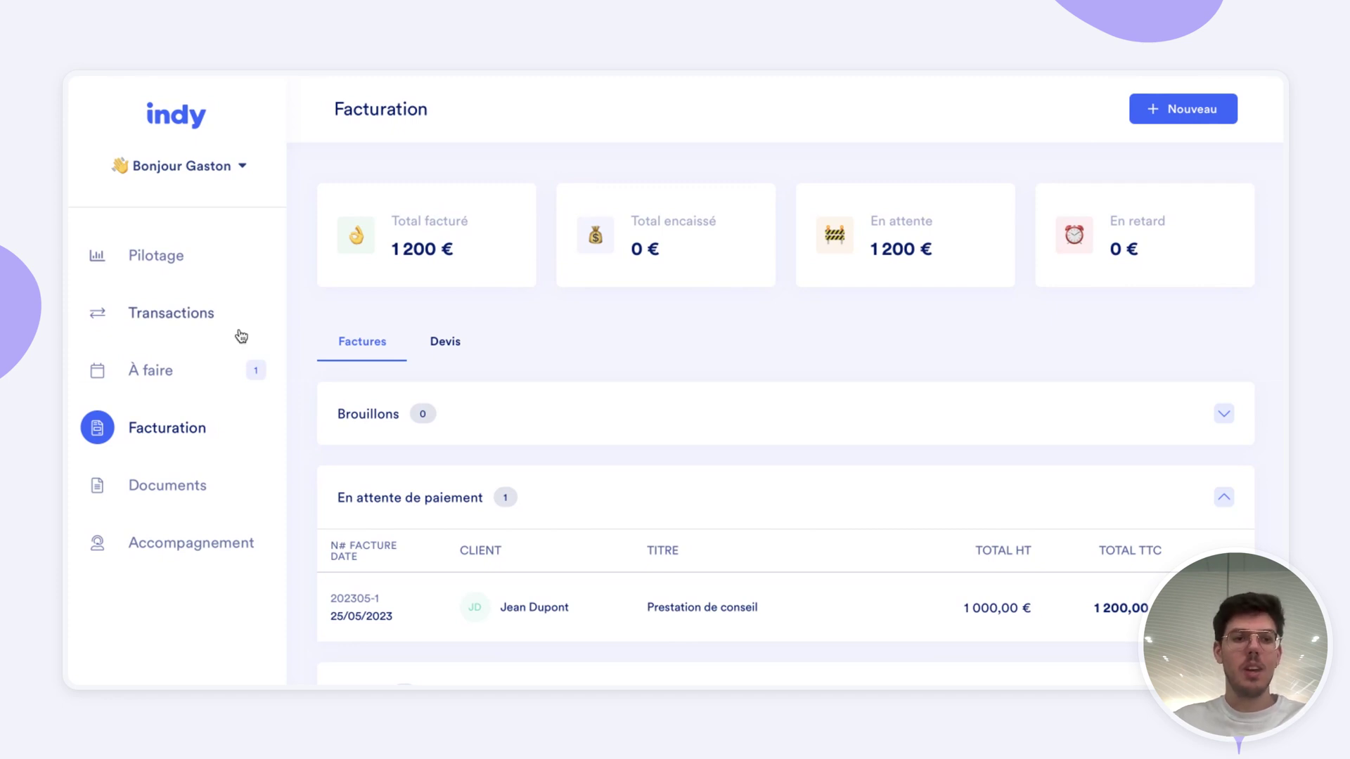
Examine the 25 May invoicing entry in the May 2023 transactions
{"action": "left_click", "coordinate": [171, 312]}
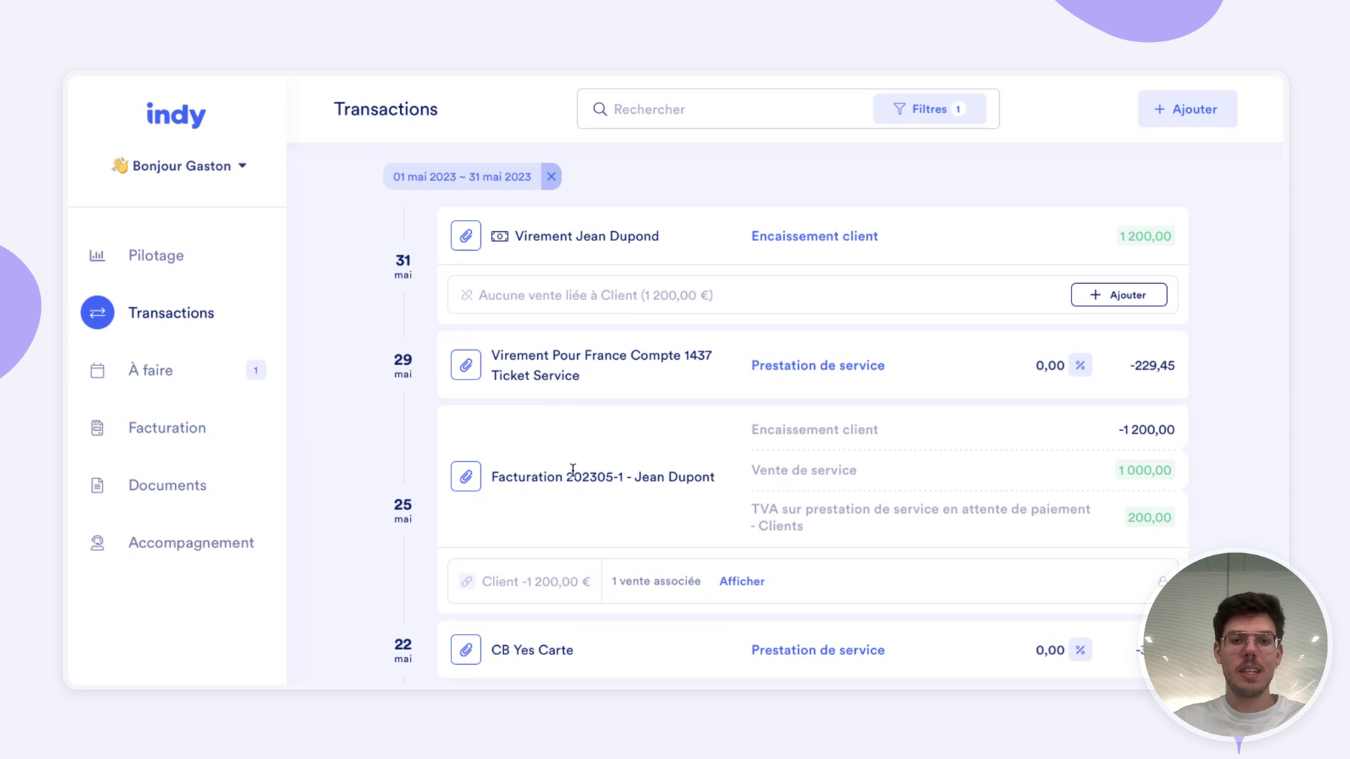
{"action": "scroll", "coordinate": [572, 472], "scroll_direction": "down", "scroll_amount": 1}
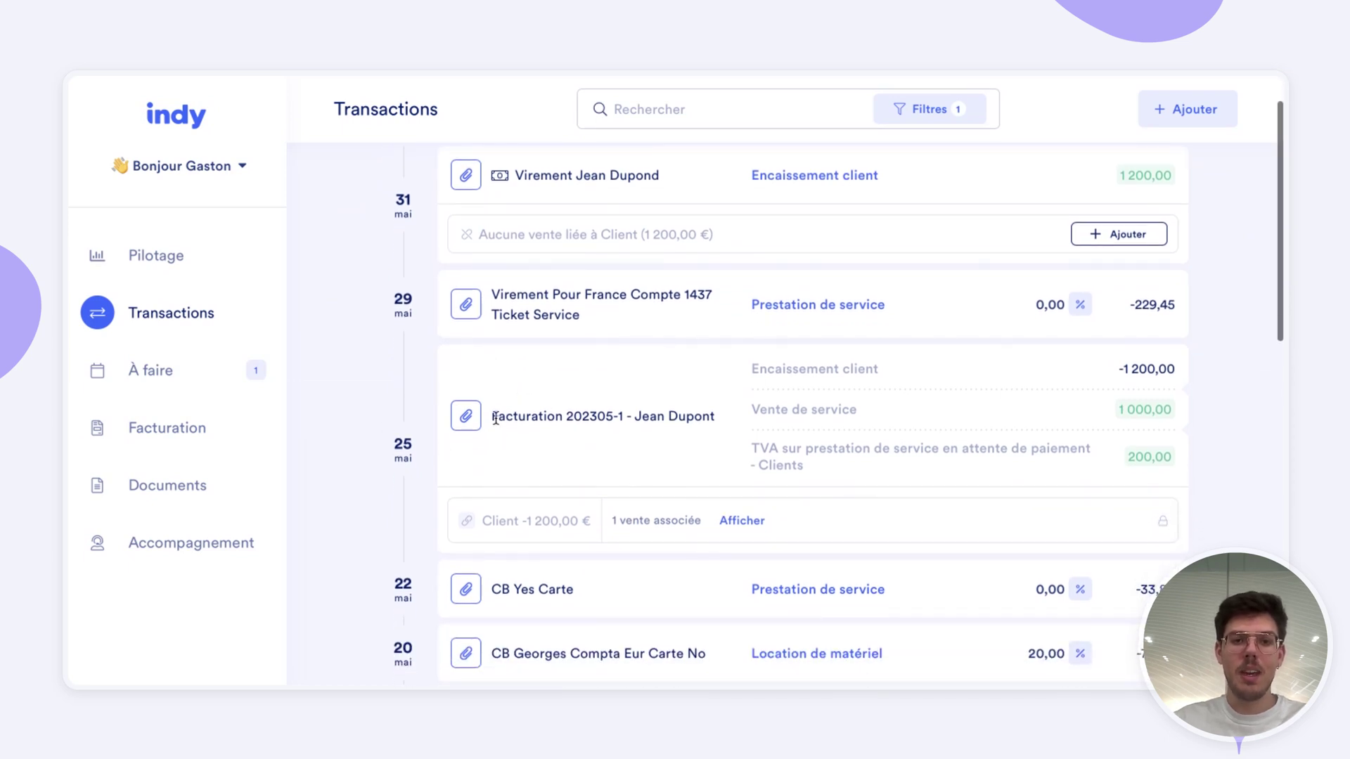
{"action": "left_click_drag", "start_coordinate": [490, 417], "coordinate": [712, 420]}
{"action": "triple_click", "coordinate": [731, 419]}
{"action": "left_click", "coordinate": [733, 422]}
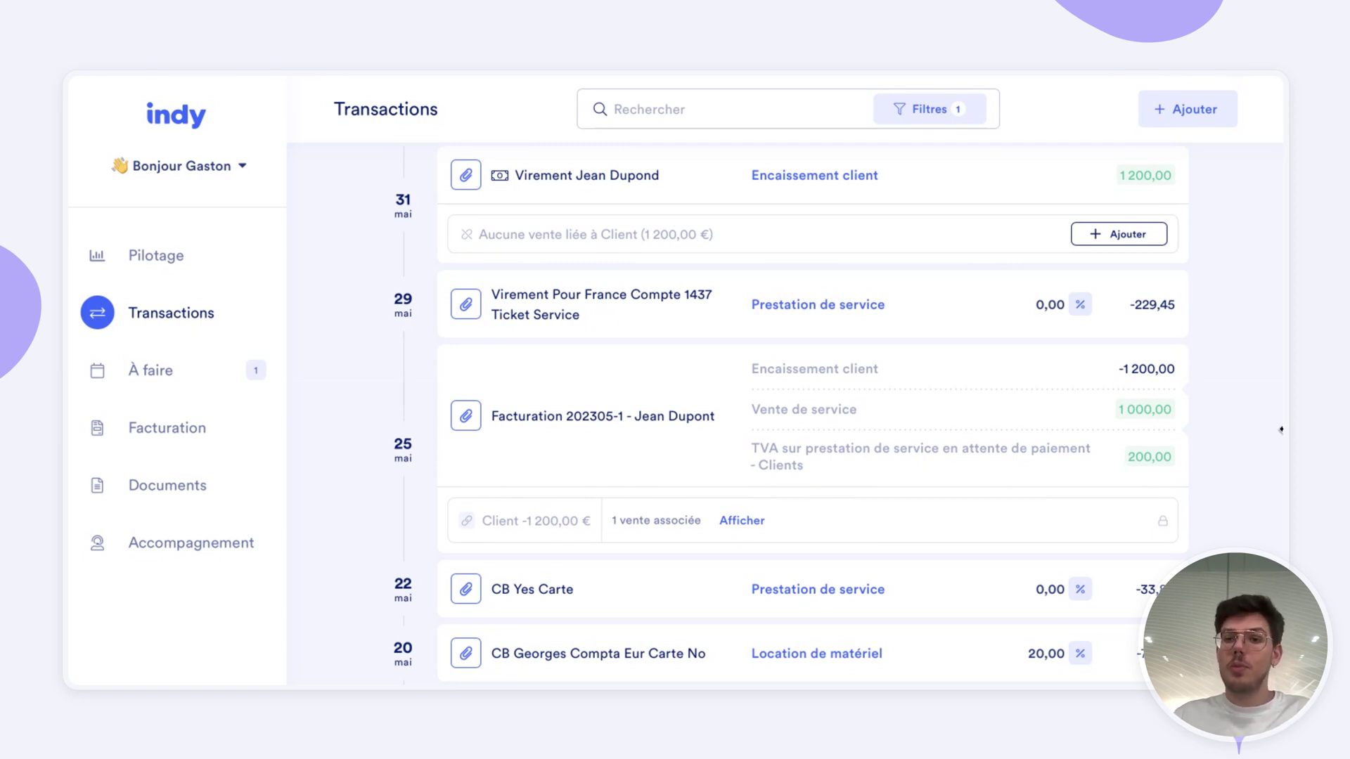
View the Pilotage dashboard to check the revenue recorded for May
{"action": "left_click", "coordinate": [157, 261]}
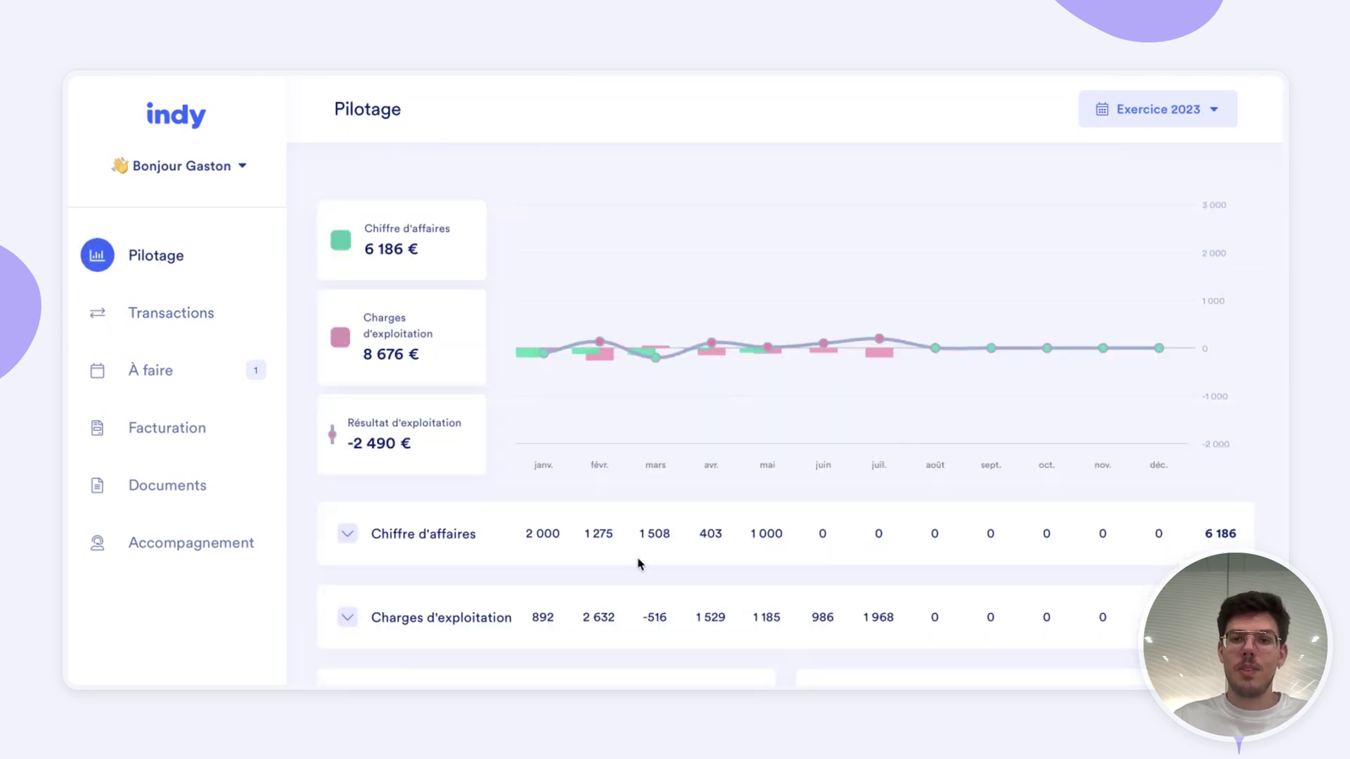
{"action": "mouse_move", "coordinate": [757, 333]}
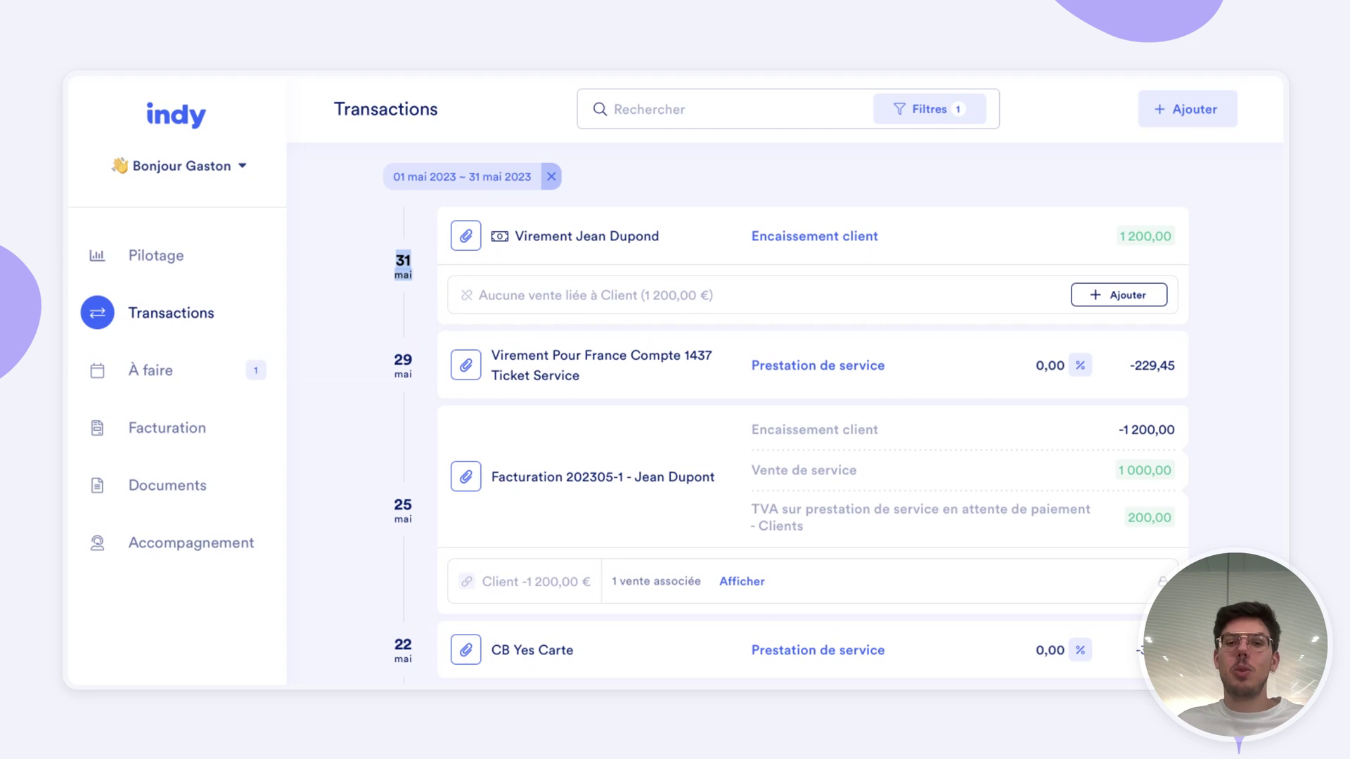
Link the 31 May client payment of 1 200,00 € in the transactions to the "Prestation de conseil" invoice
{"action": "left_click", "coordinate": [1240, 470]}
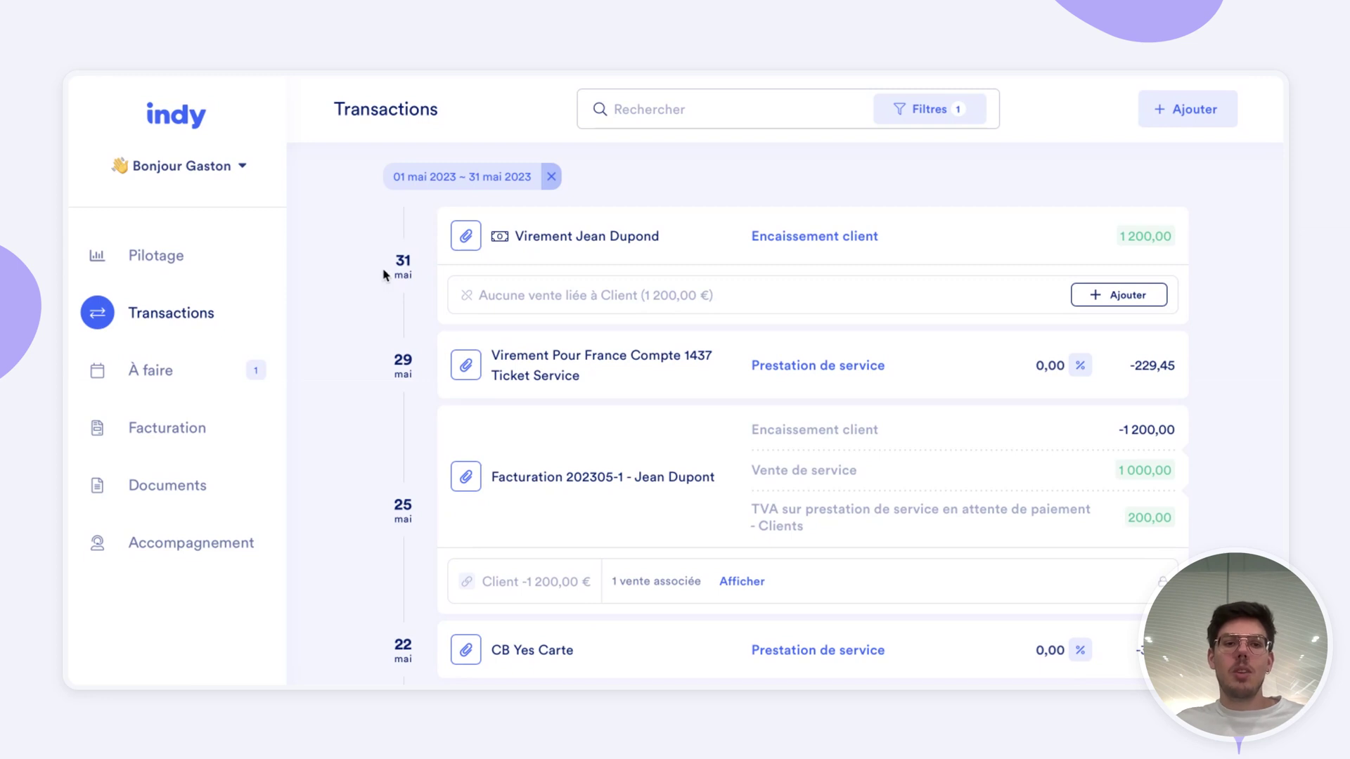
{"action": "left_click_drag", "start_coordinate": [391, 260], "coordinate": [415, 280]}
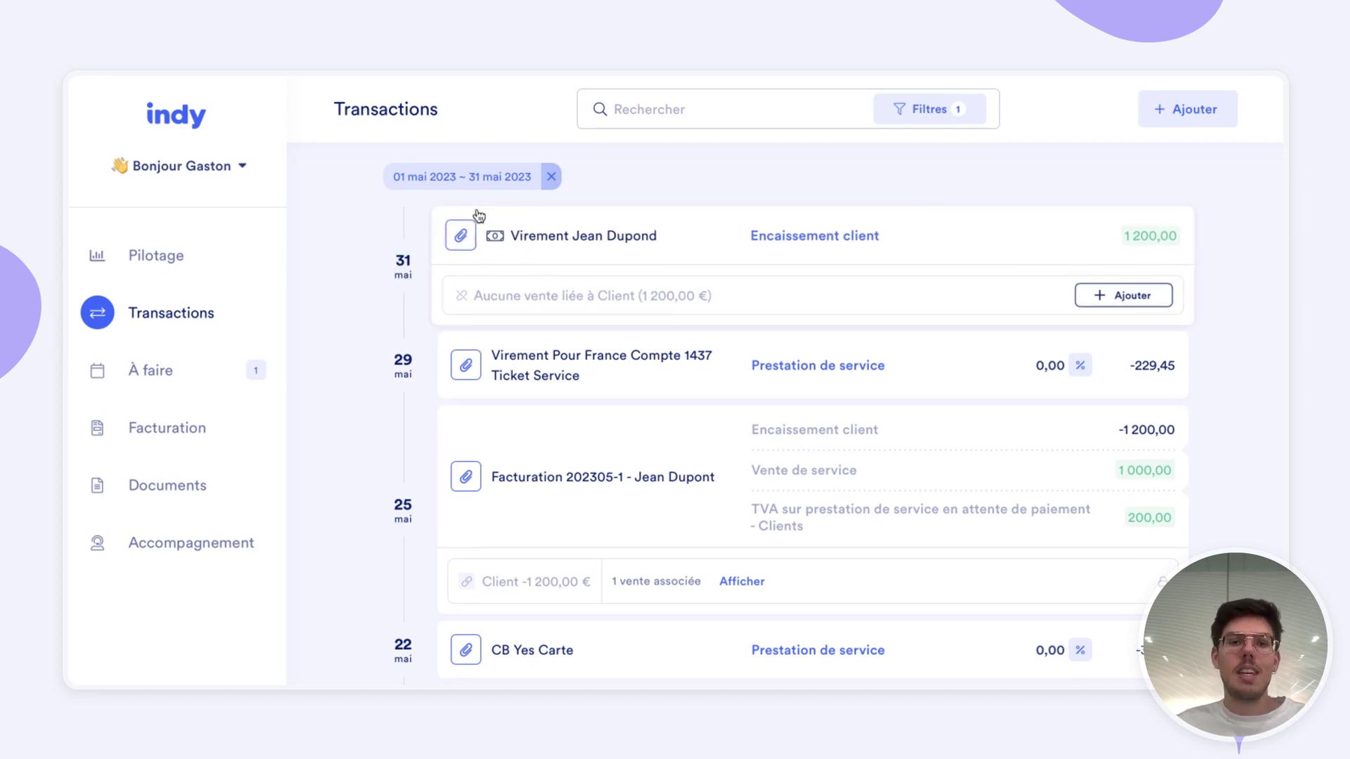
{"action": "left_click", "coordinate": [559, 328]}
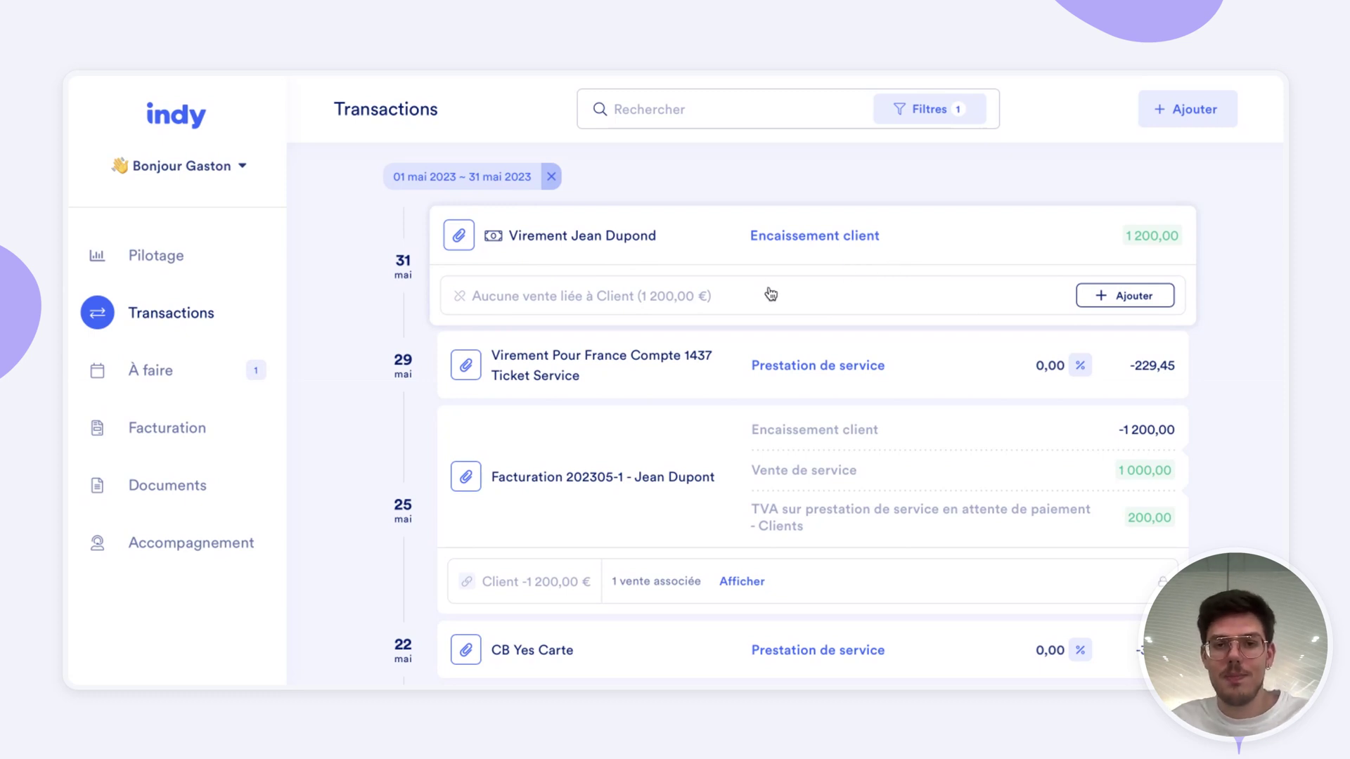
{"action": "left_click", "coordinate": [1086, 299]}
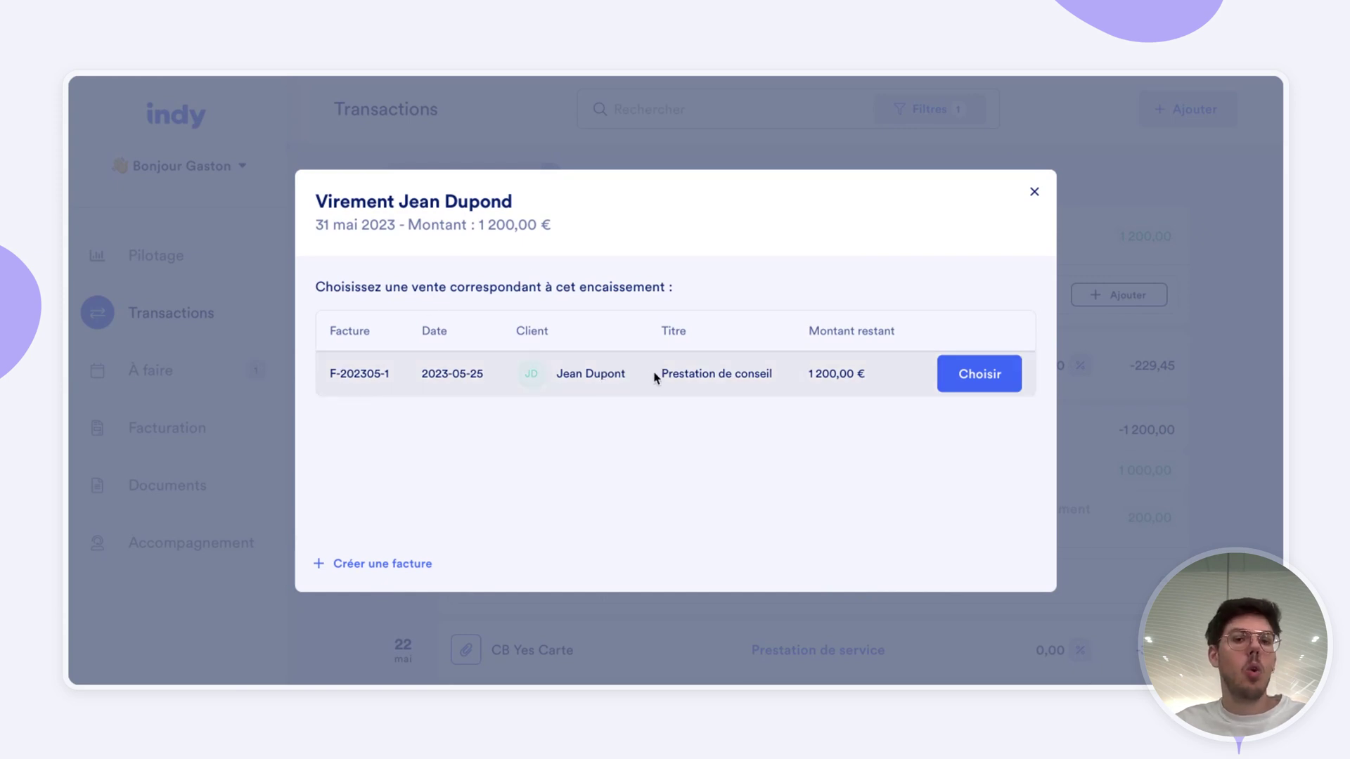
{"action": "left_click", "coordinate": [968, 374]}
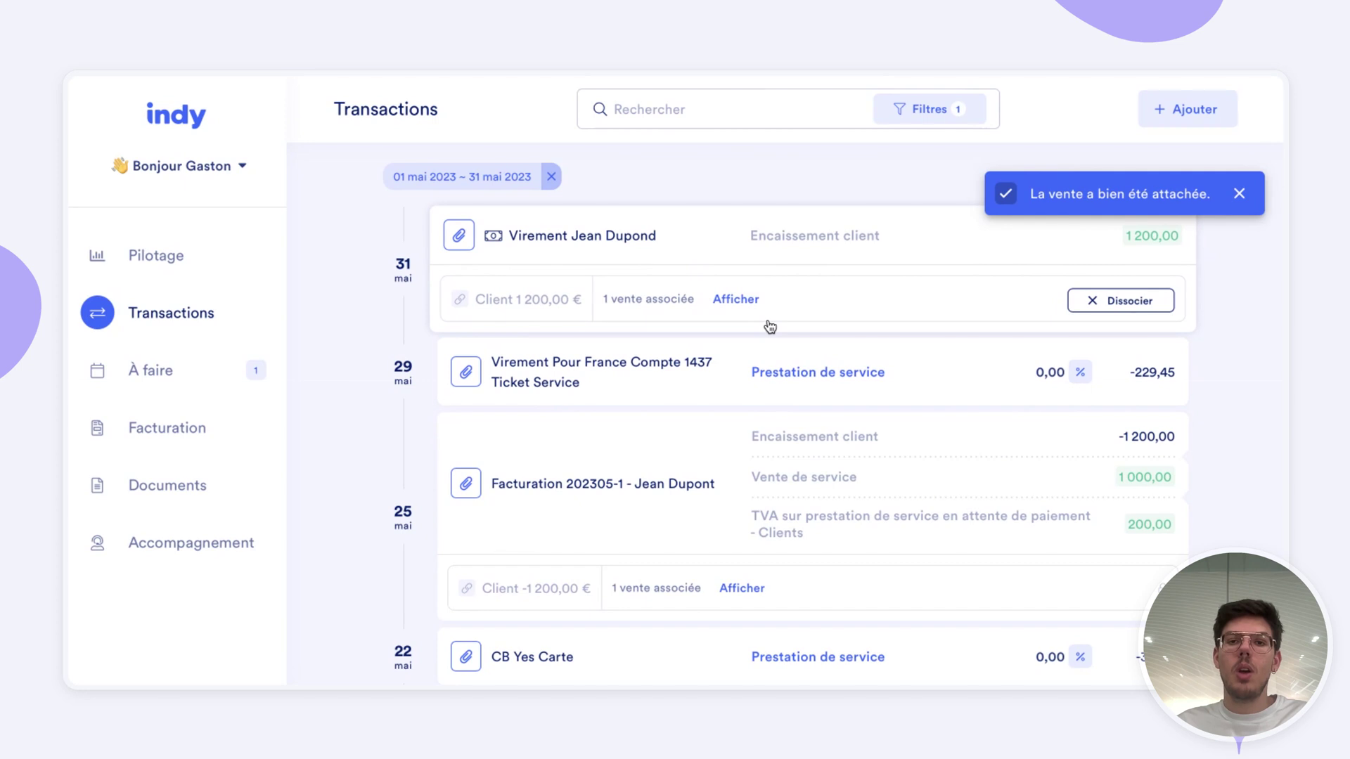
Show the sale associated with the 31 May payment and examine the collection entry with its collected VAT
{"action": "left_click", "coordinate": [733, 298]}
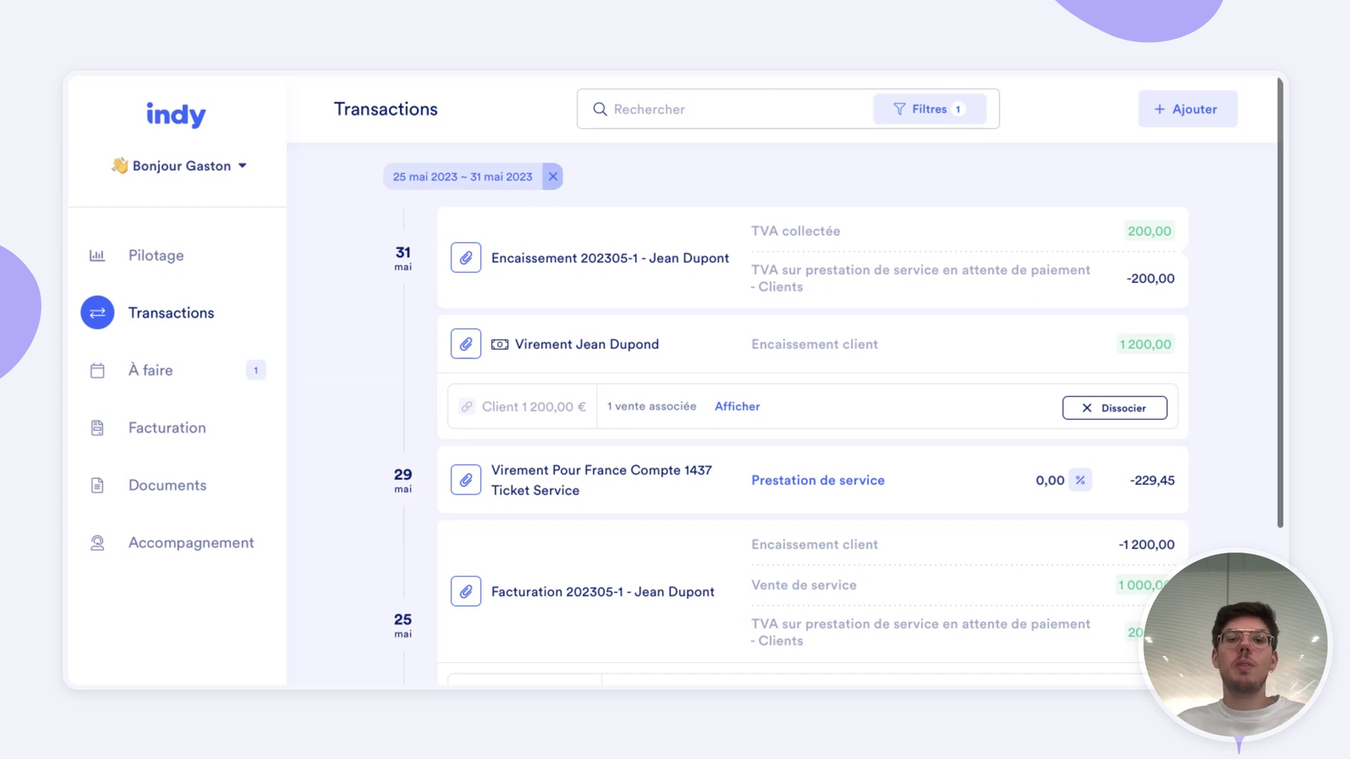
{"action": "left_click_drag", "start_coordinate": [490, 258], "coordinate": [735, 262]}
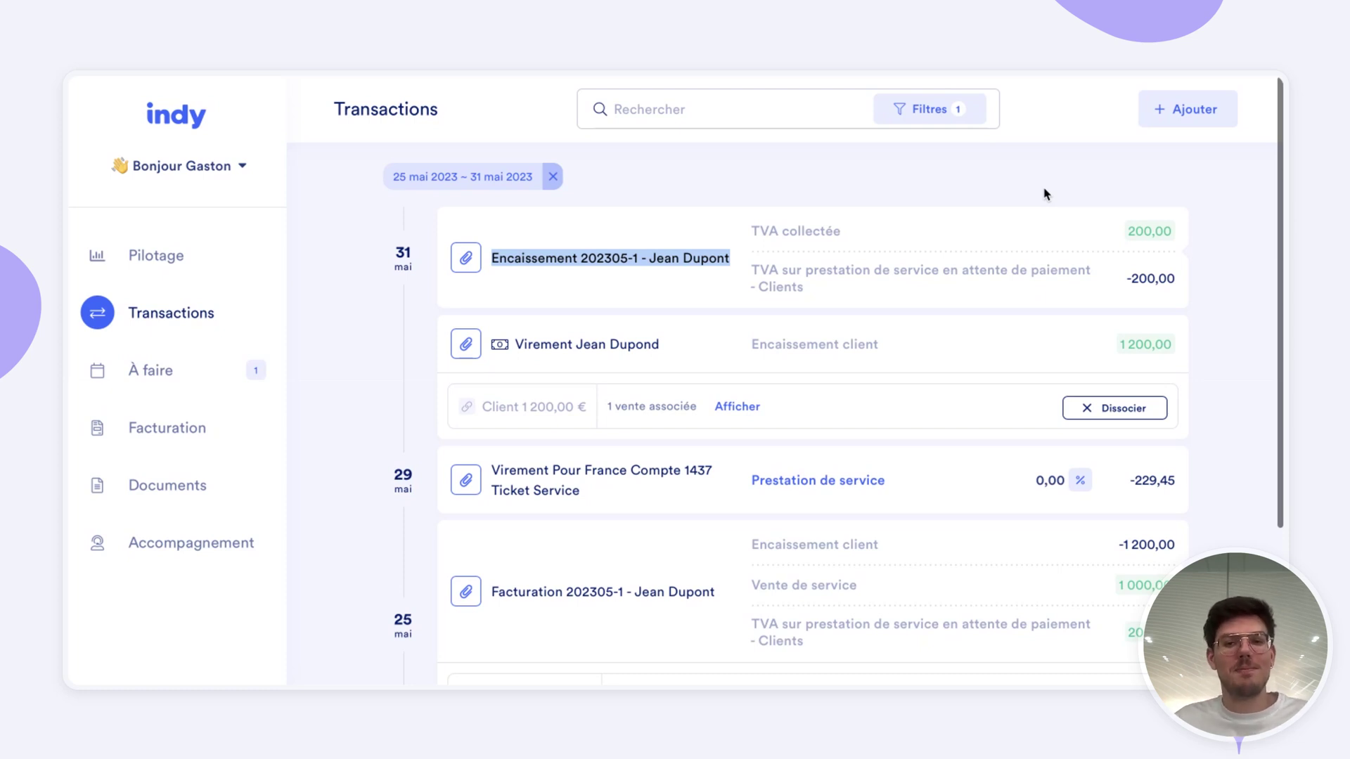
{"action": "left_click", "coordinate": [530, 584]}
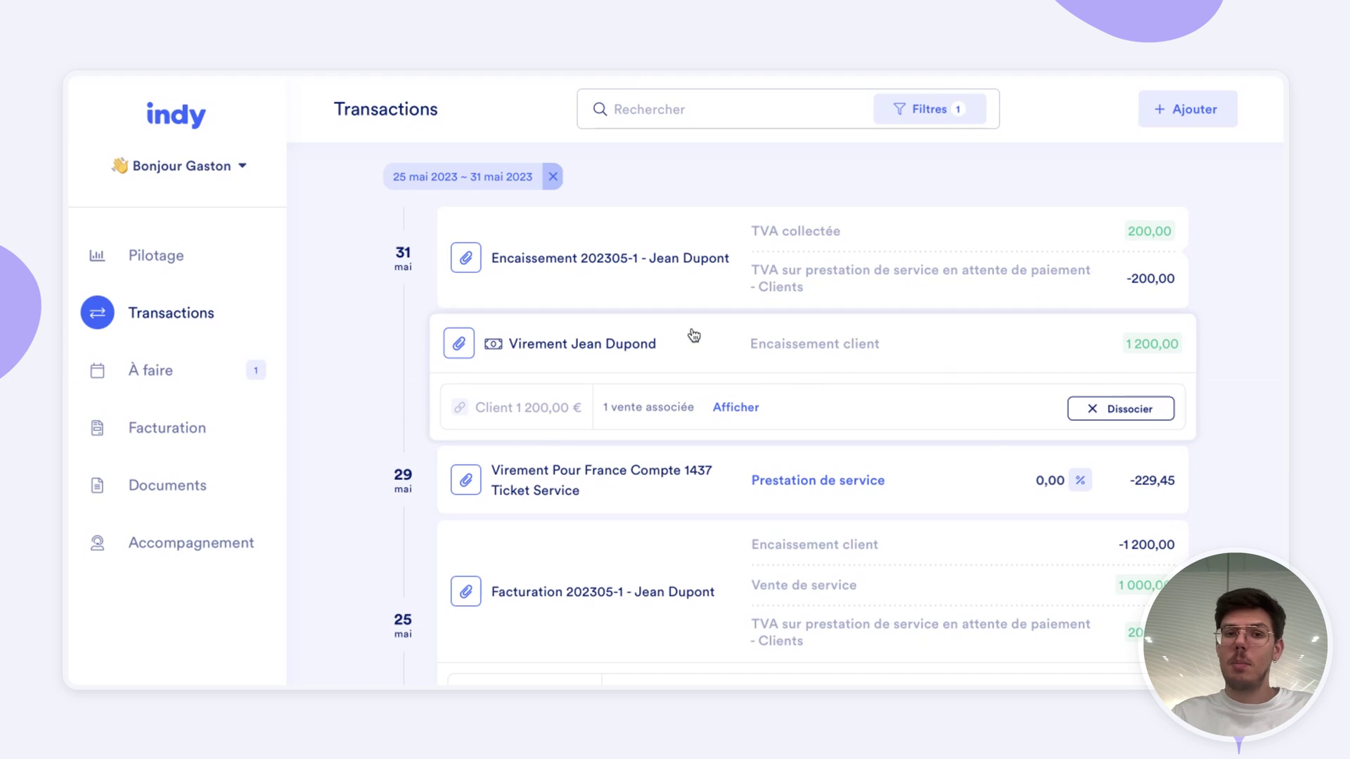
Return to the invoicing overview and review the list of paid invoices
{"action": "left_click", "coordinate": [166, 439]}
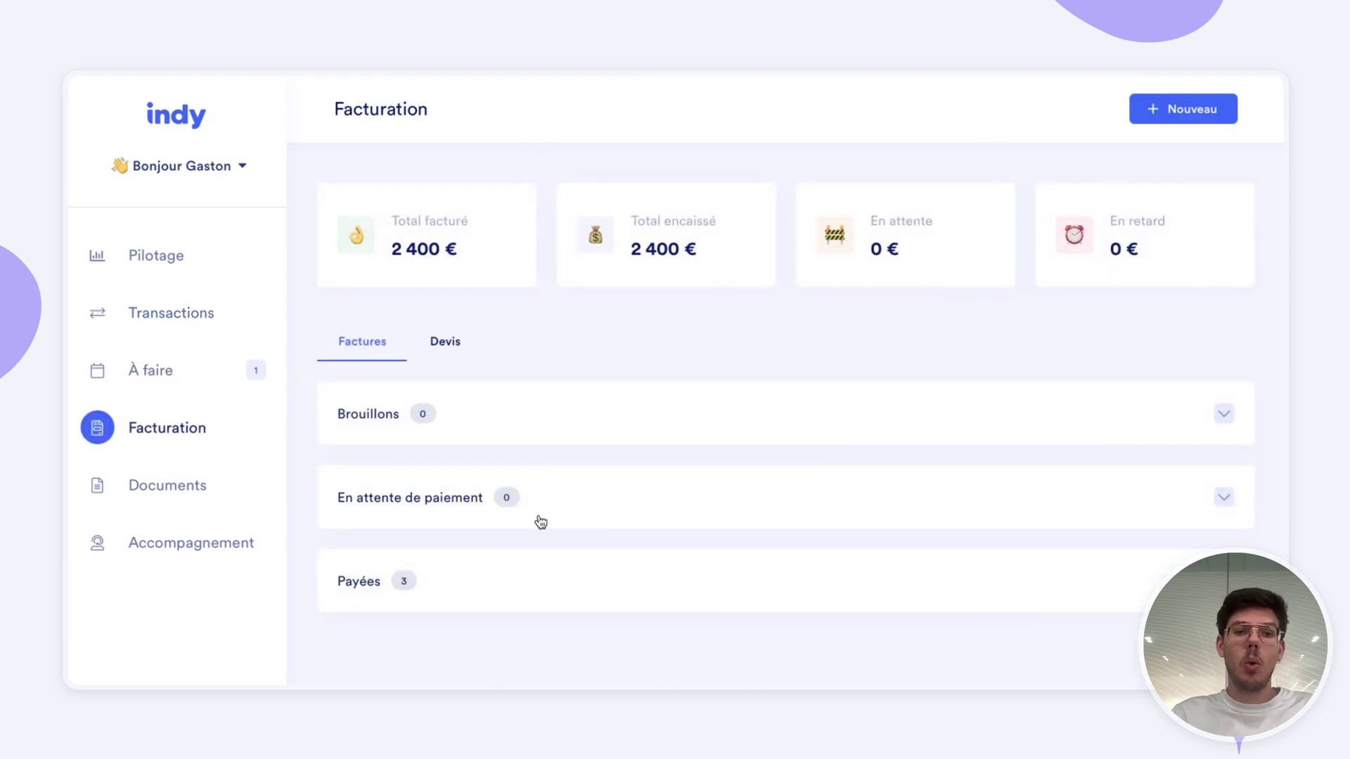
{"action": "left_click", "coordinate": [400, 581]}
{"action": "scroll", "coordinate": [425, 582], "scroll_direction": "down", "scroll_amount": 2}
{"action": "scroll", "coordinate": [430, 580], "scroll_direction": "down", "scroll_amount": 1}
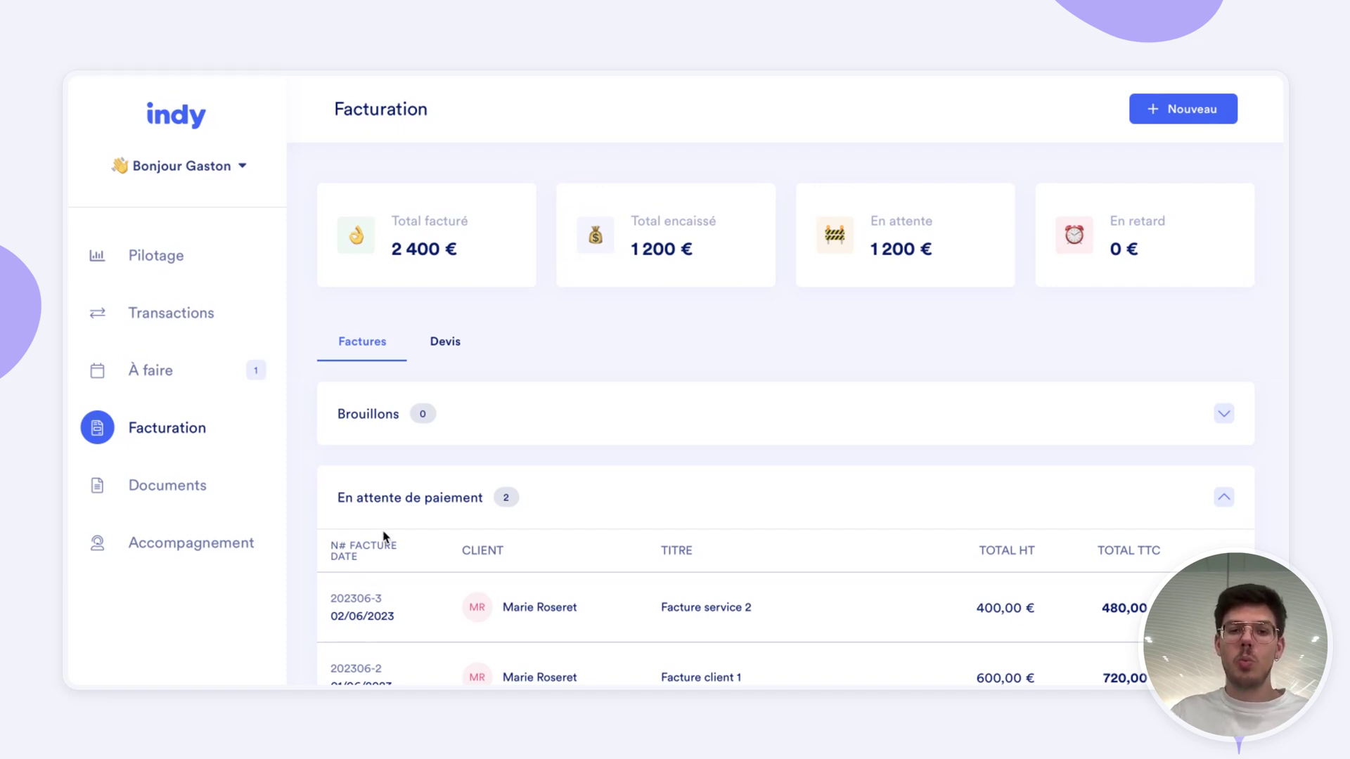
Compare the two June invoices awaiting payment with their invoicing entries in the 1–4 June transactions
{"action": "scroll", "coordinate": [383, 537], "scroll_direction": "down", "scroll_amount": 2}
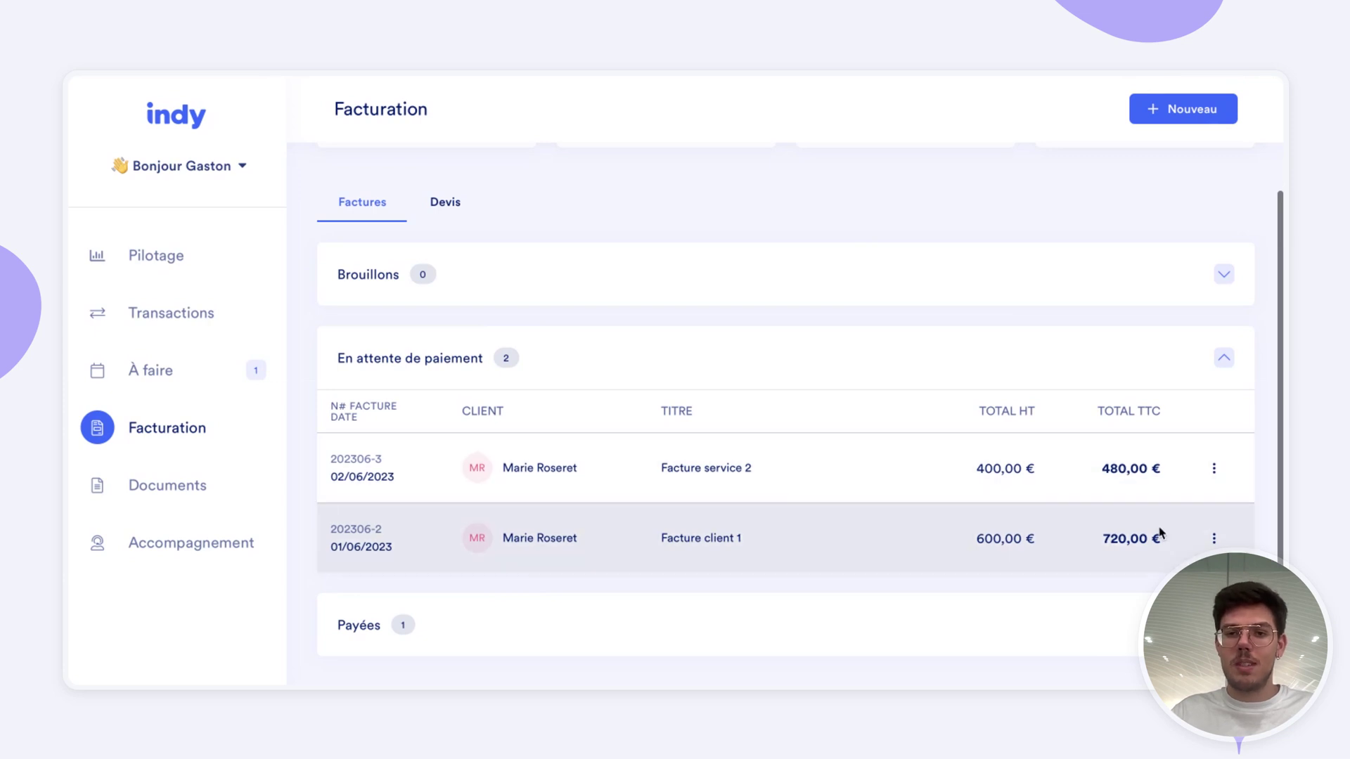
{"action": "left_click", "coordinate": [166, 313]}
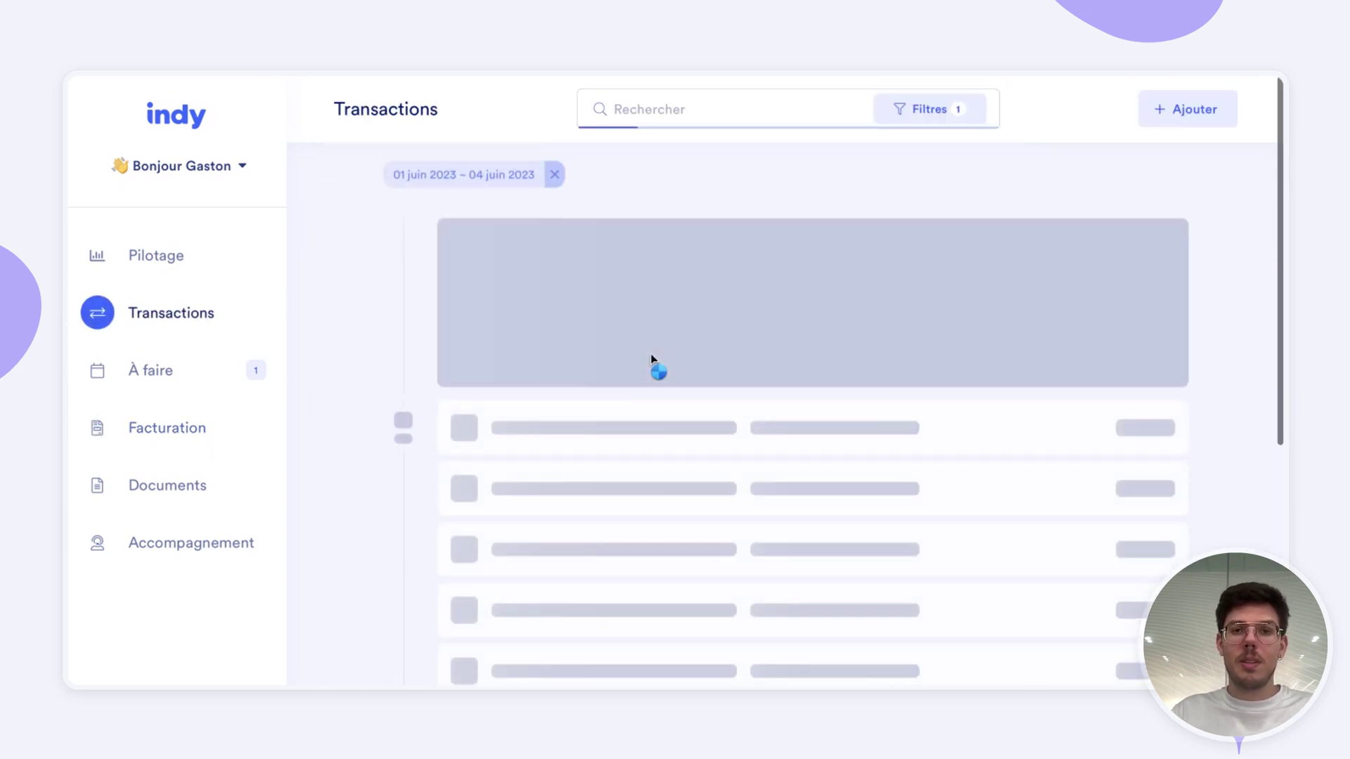
{"action": "scroll", "coordinate": [654, 356], "scroll_direction": "down", "scroll_amount": 3}
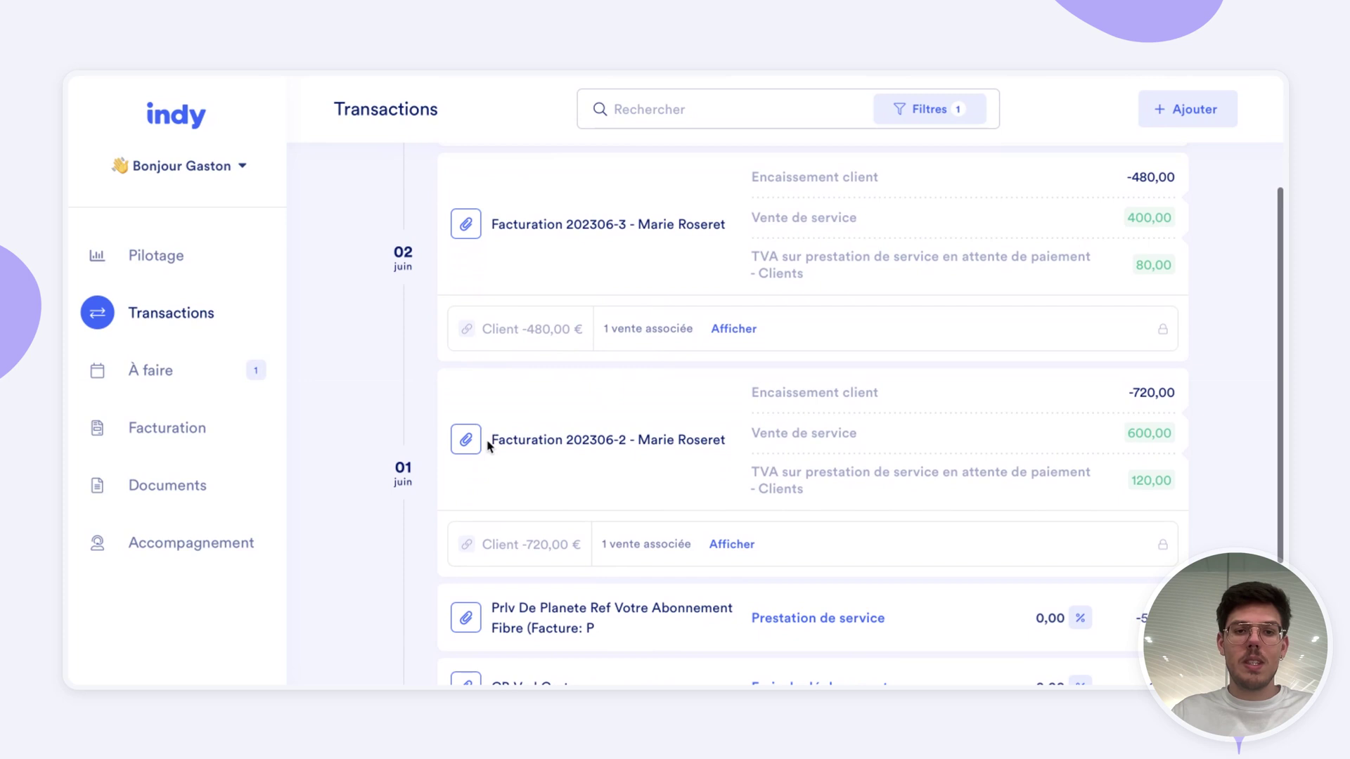
{"action": "left_click_drag", "start_coordinate": [491, 440], "coordinate": [725, 441]}
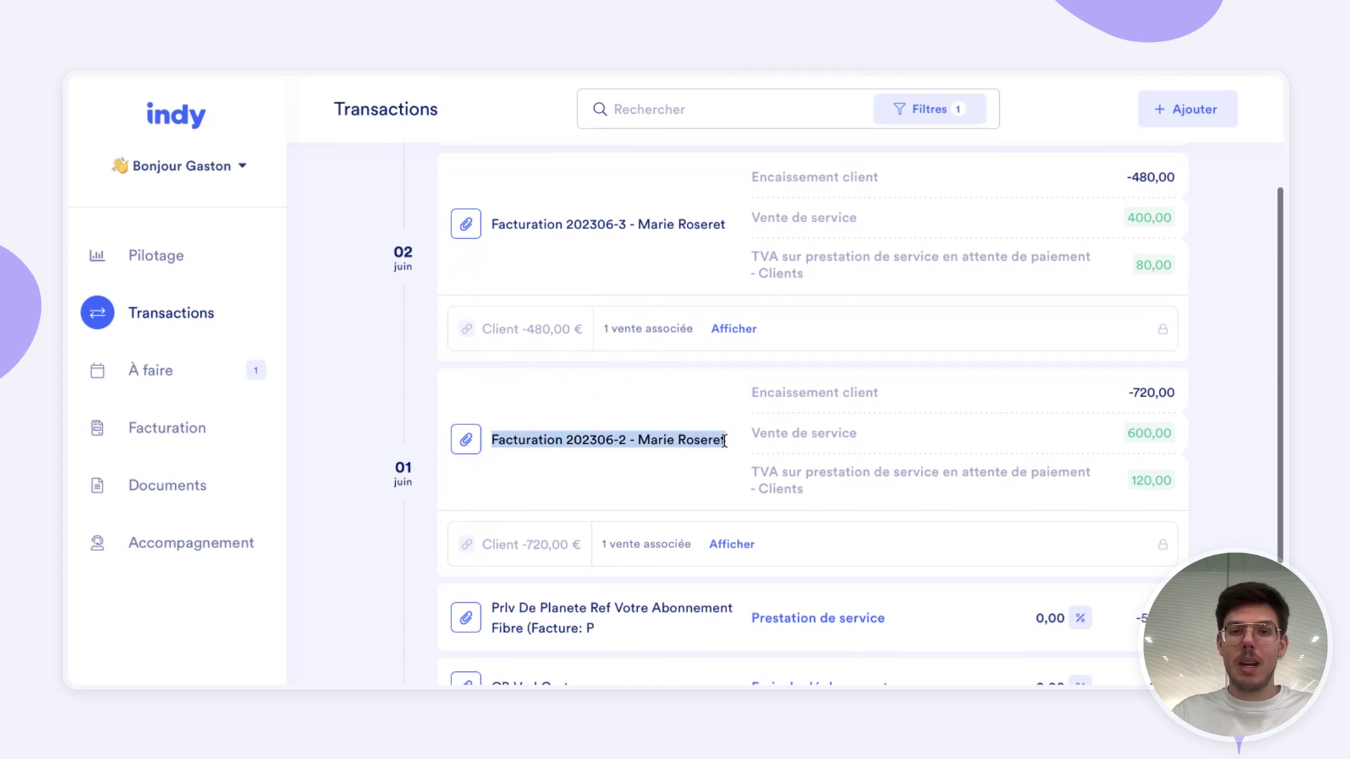
{"action": "scroll", "coordinate": [724, 440], "scroll_direction": "up", "scroll_amount": 1}
{"action": "left_click_drag", "start_coordinate": [495, 277], "coordinate": [707, 281]}
{"action": "left_click", "coordinate": [707, 281]}
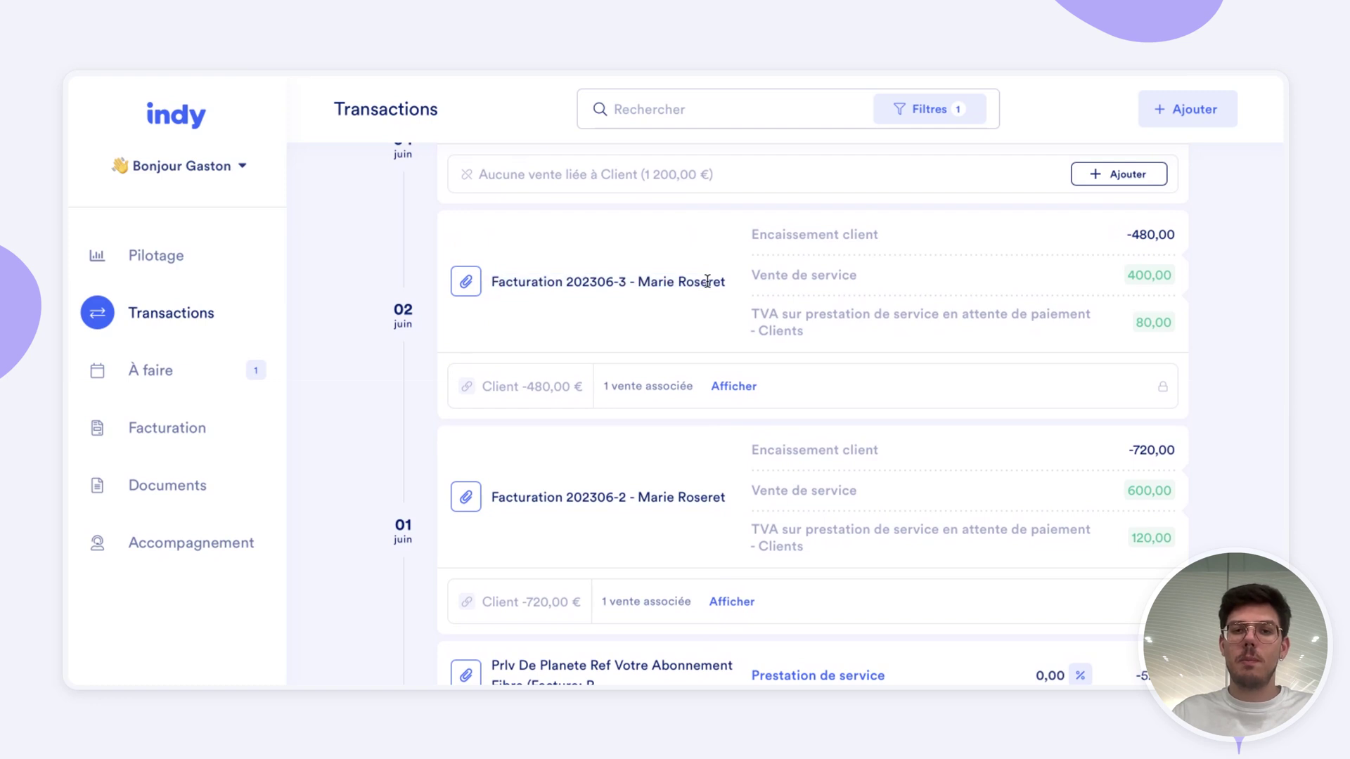
Add a second allocation to the 4 June client payment and set the first allocation's amount to 720 €
{"action": "scroll", "coordinate": [707, 281], "scroll_direction": "up", "scroll_amount": 2}
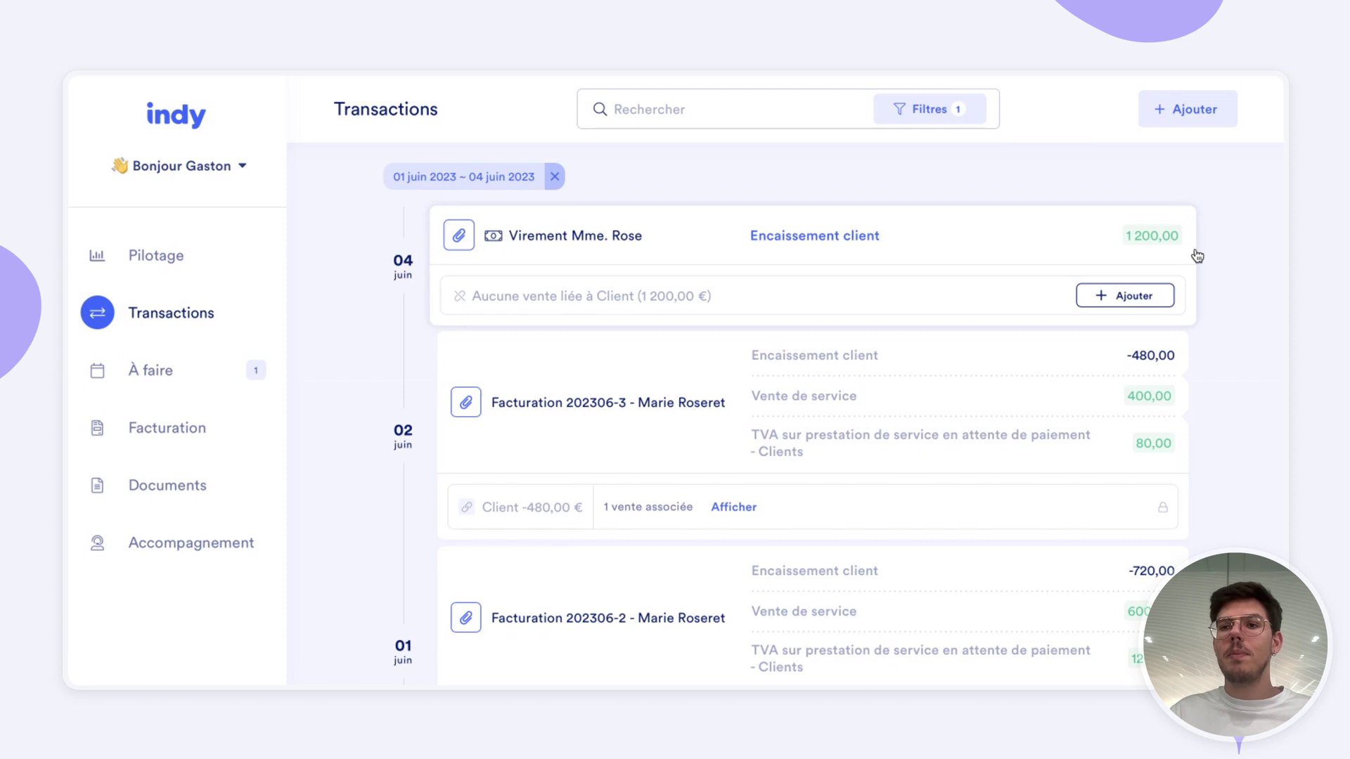
{"action": "left_click", "coordinate": [1012, 253]}
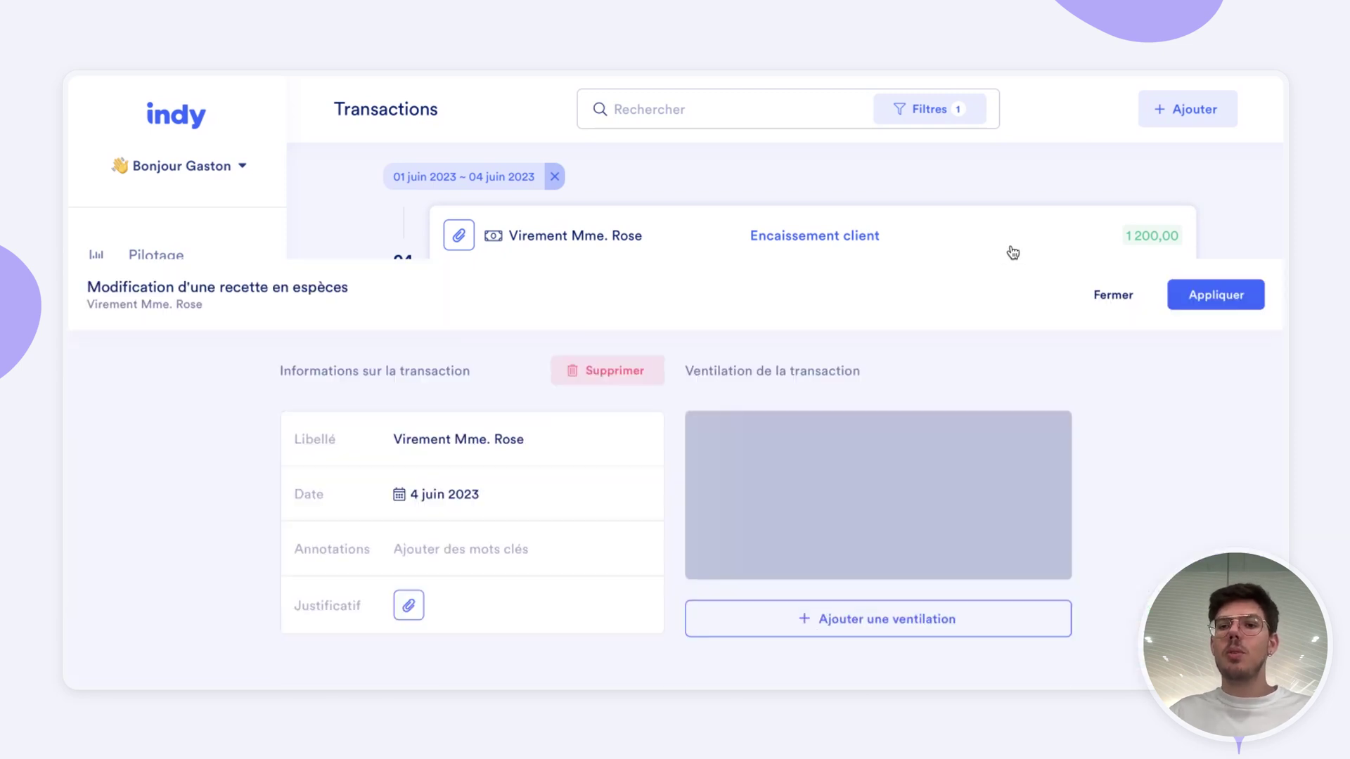
{"action": "left_click", "coordinate": [866, 419]}
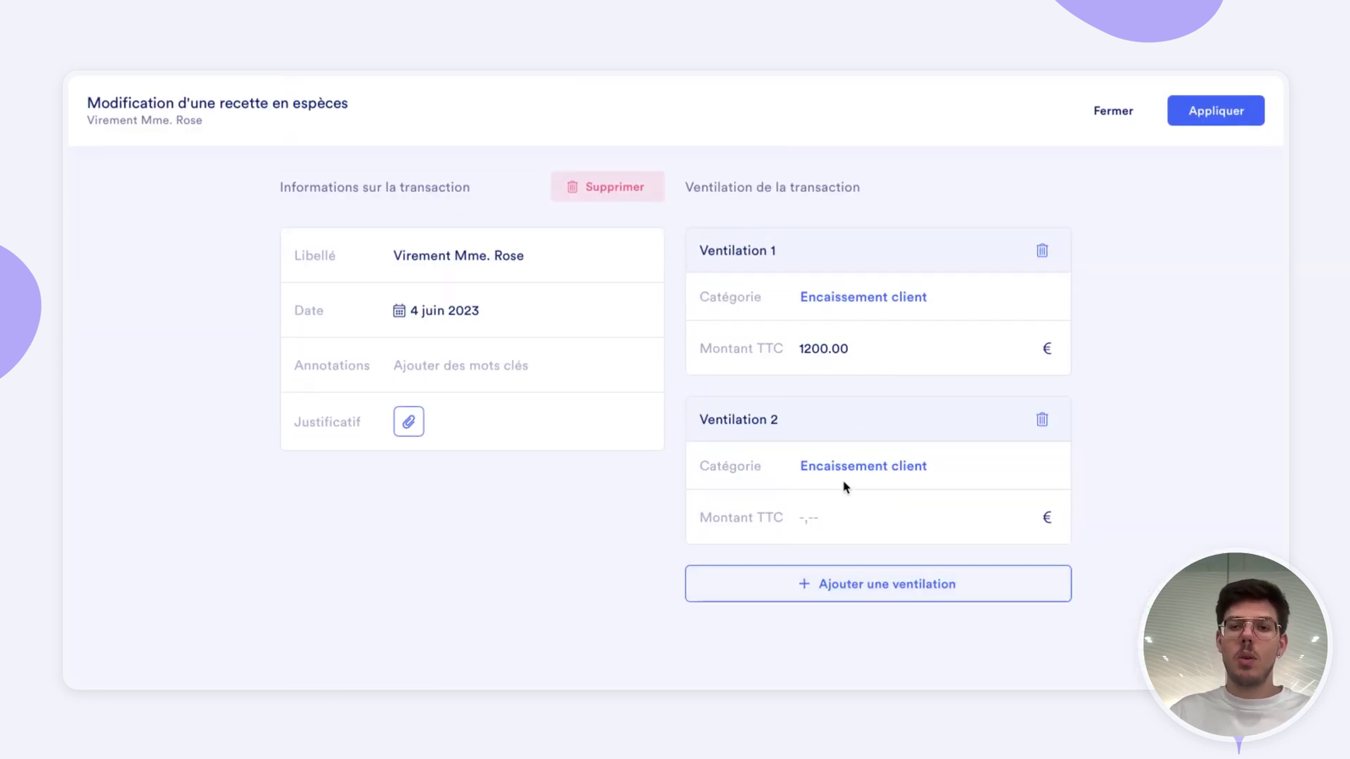
{"action": "double_click", "coordinate": [823, 355]}
{"action": "type", "text": "720"}
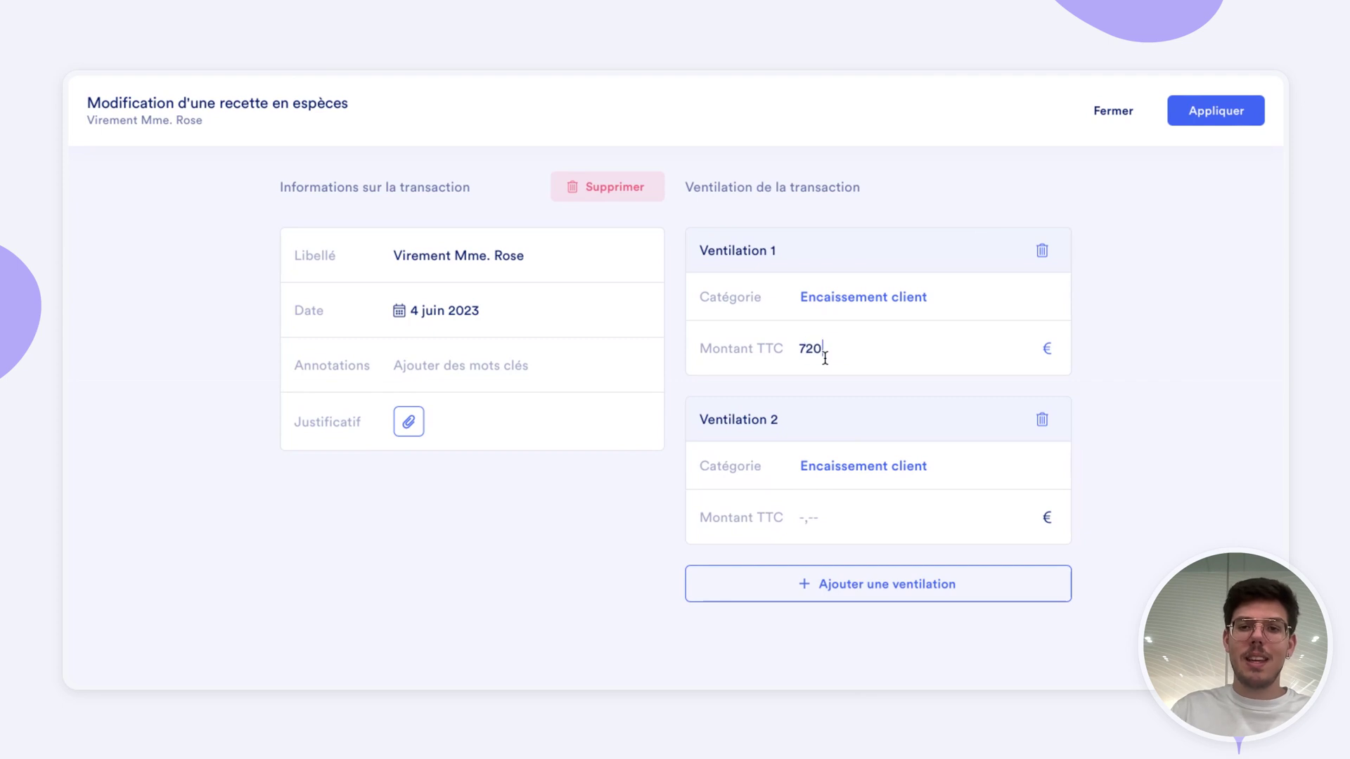
Set the second allocation's amount to 480 €, keeping the category Encaissement client, and apply the changes to the transaction
{"action": "left_click", "coordinate": [835, 480]}
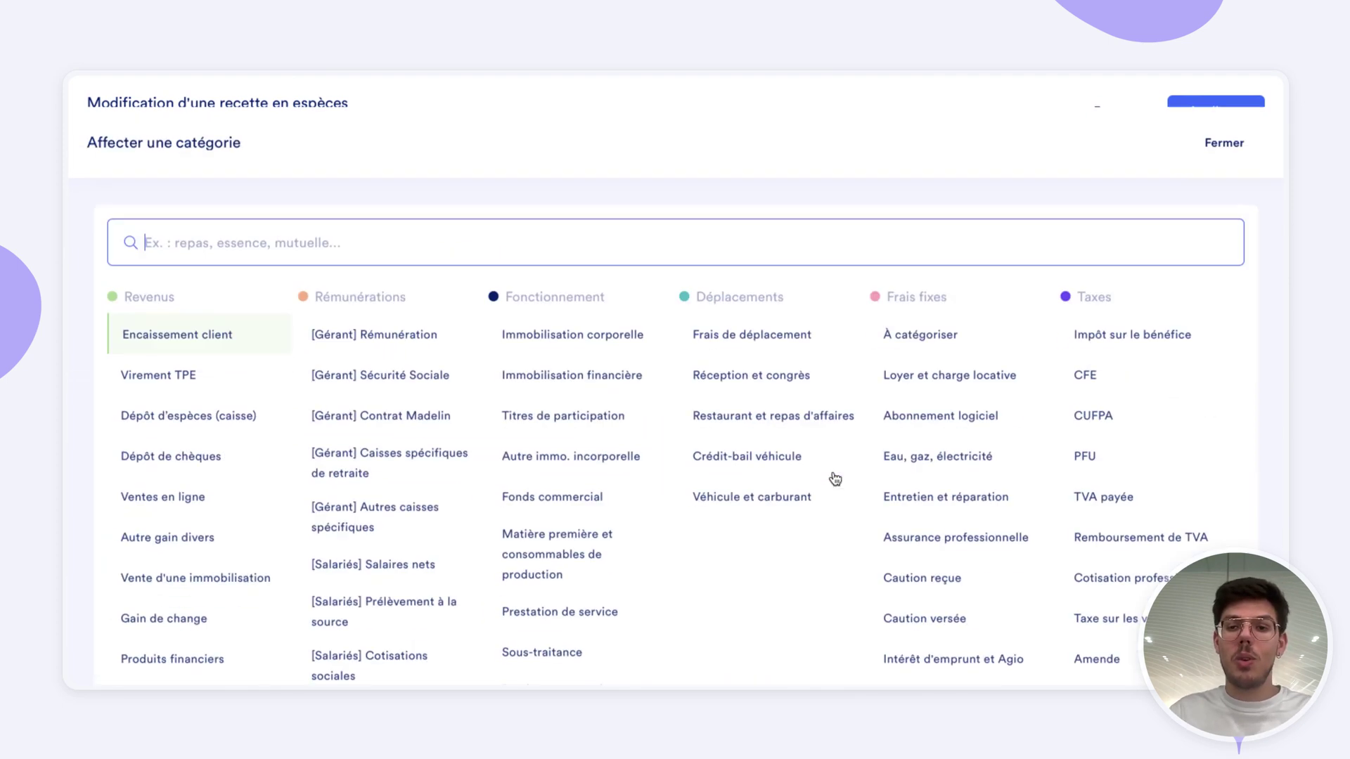
{"action": "left_click", "coordinate": [1226, 111]}
{"action": "left_click", "coordinate": [838, 524]}
{"action": "type", "text": "480"}
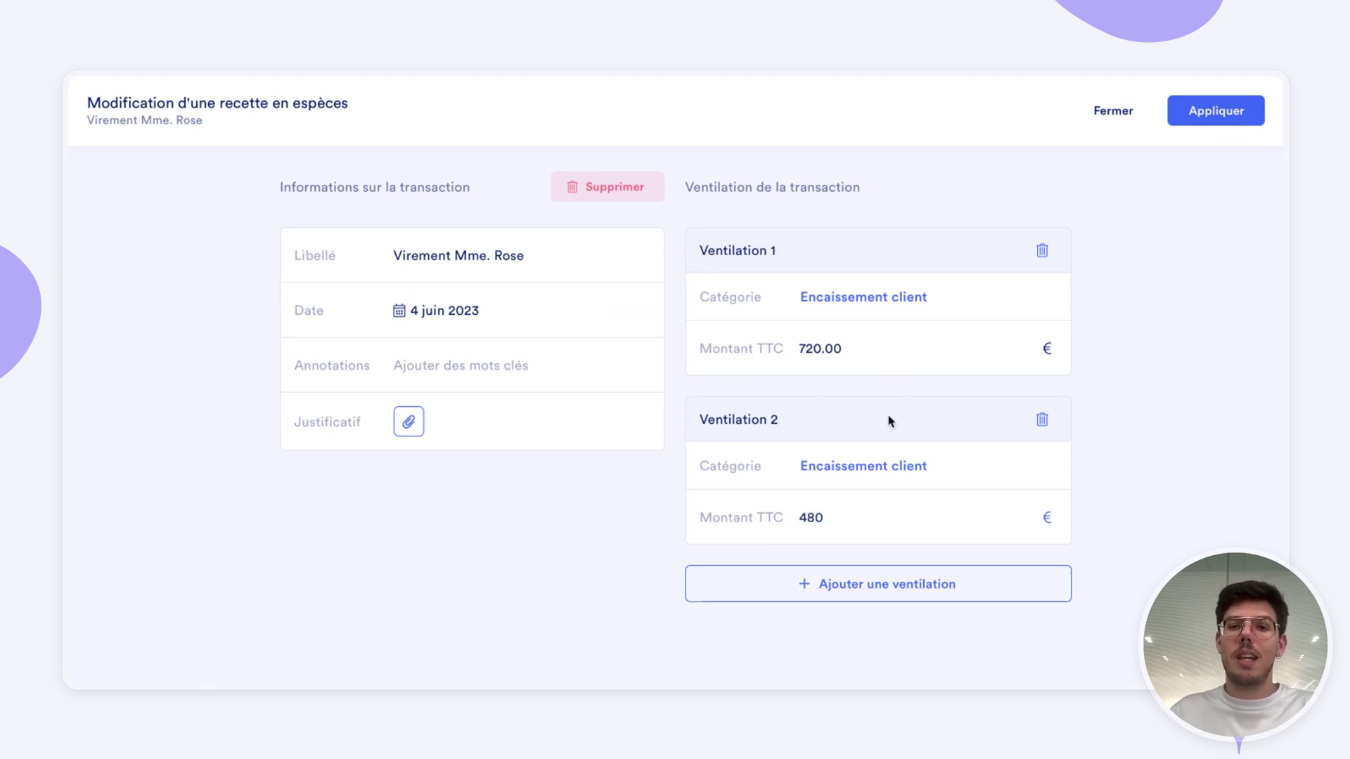
{"action": "left_click", "coordinate": [1214, 119]}
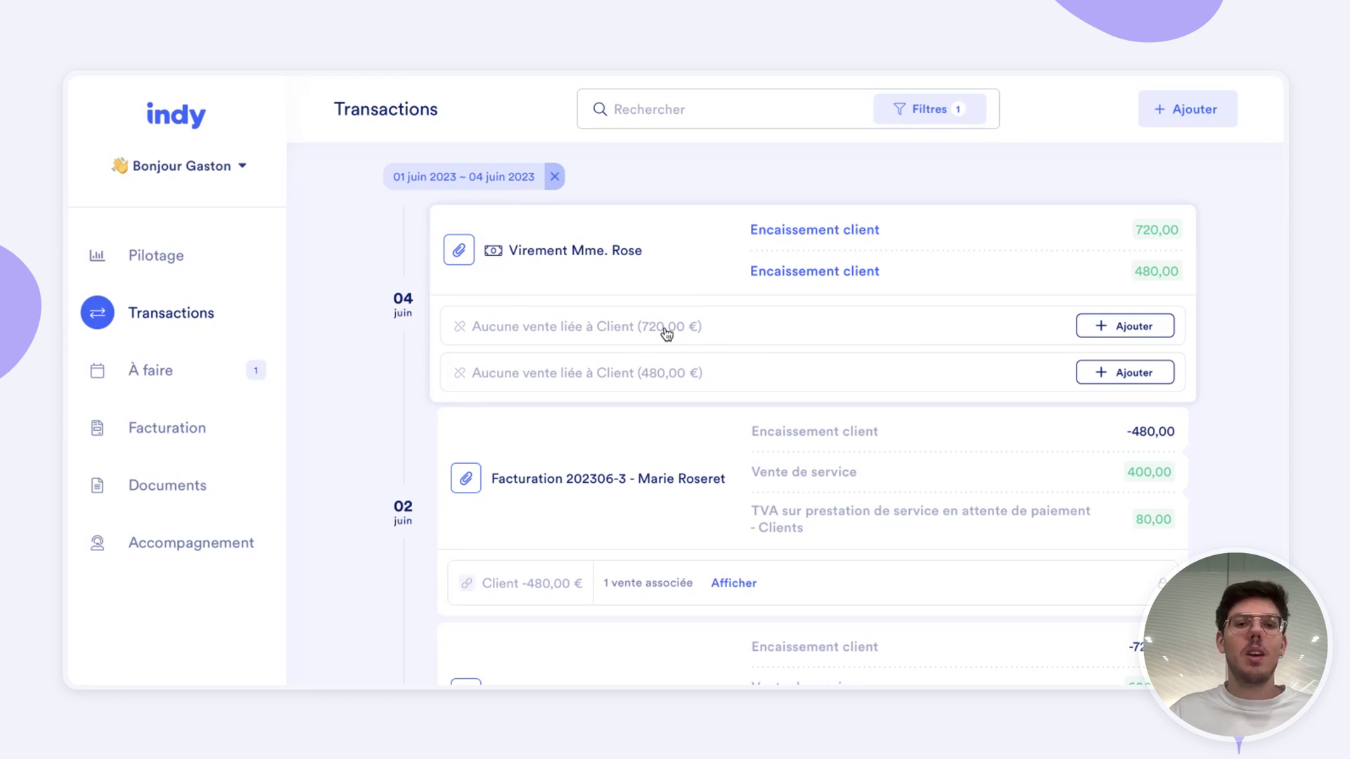
Link the 720,00 € part of the 4 June payment to the "Facture client 1" invoice
{"action": "left_click", "coordinate": [1116, 335]}
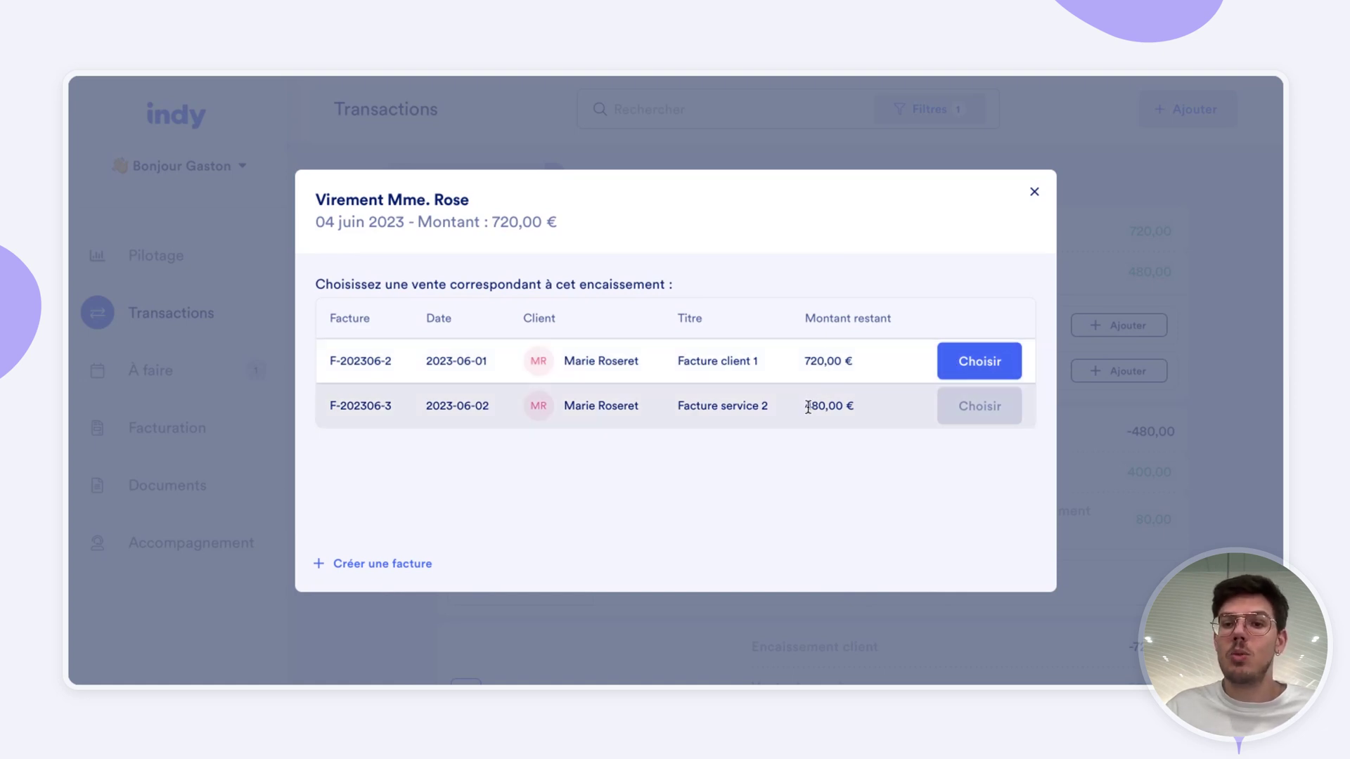
{"action": "left_click_drag", "start_coordinate": [803, 408], "coordinate": [850, 409]}
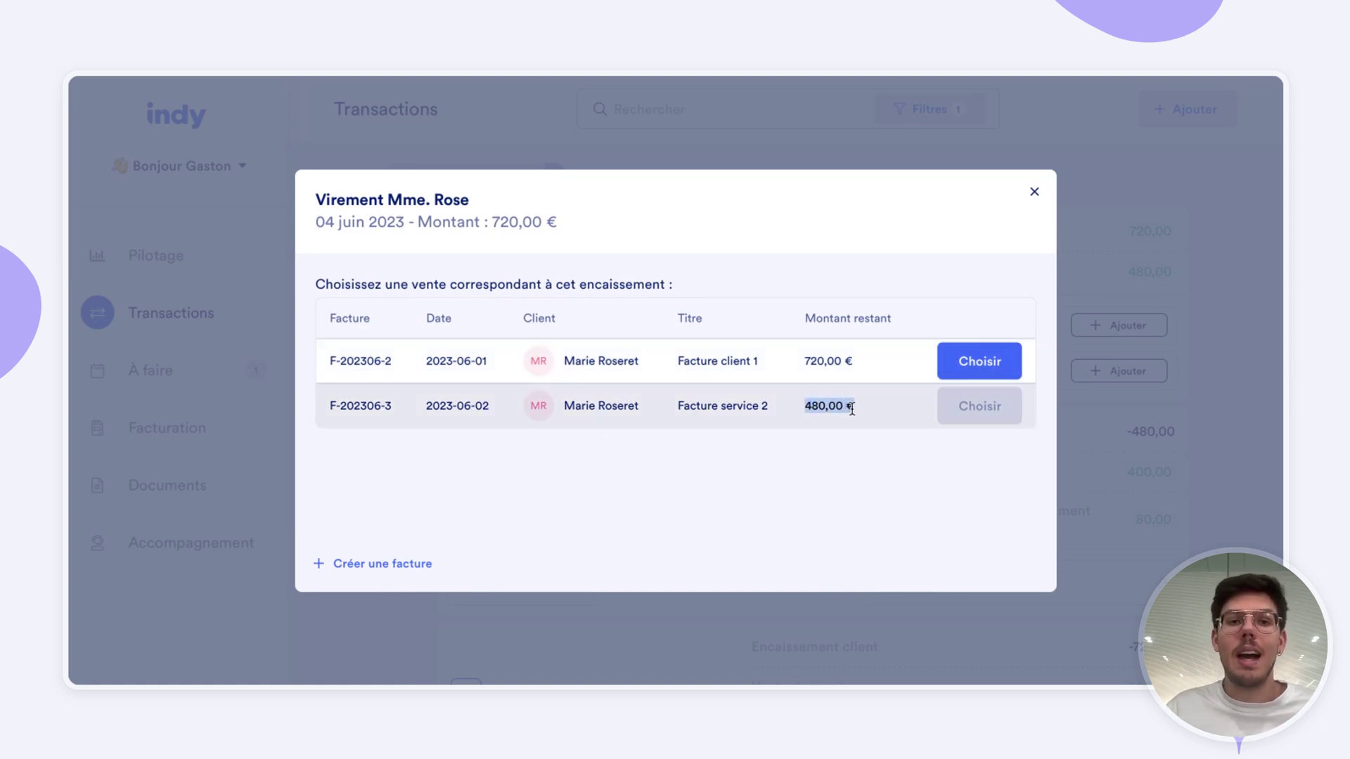
{"action": "left_click_drag", "start_coordinate": [486, 222], "coordinate": [565, 222]}
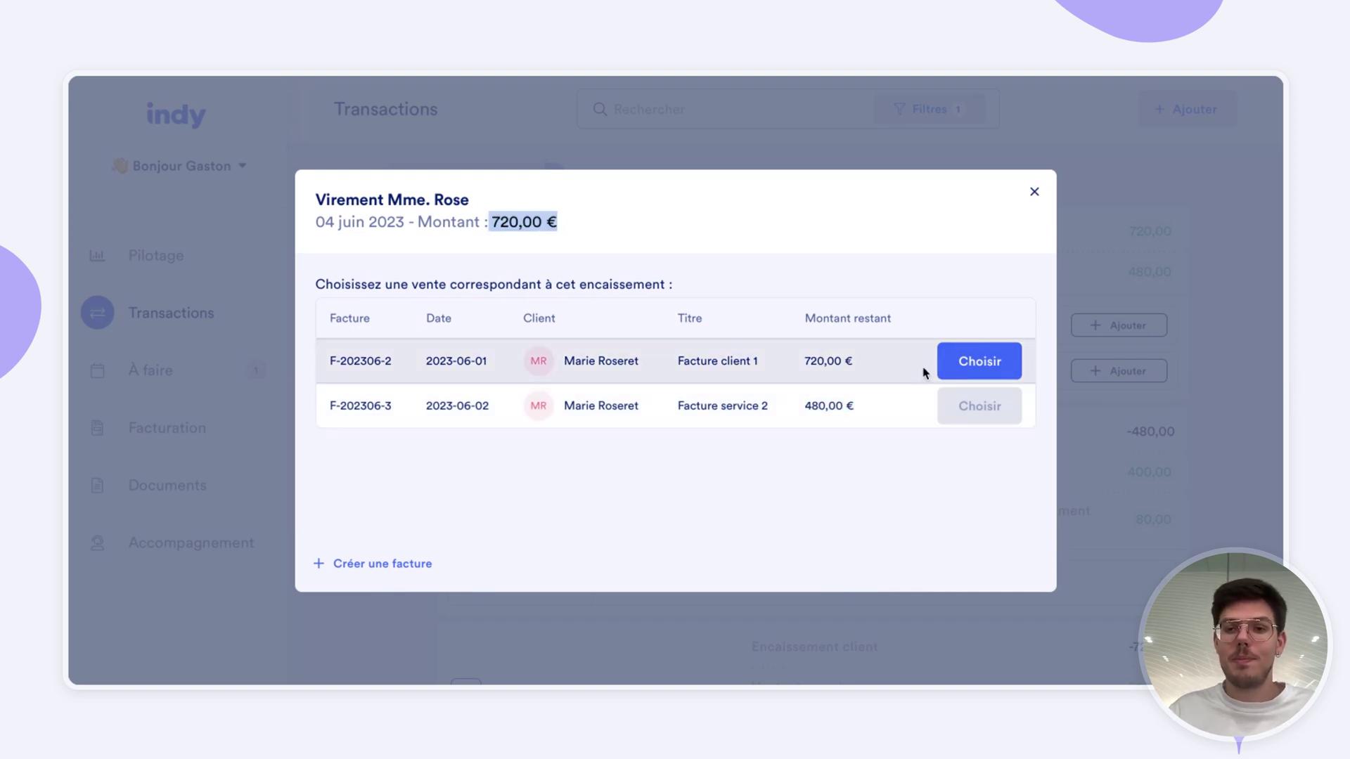
{"action": "left_click", "coordinate": [969, 365]}
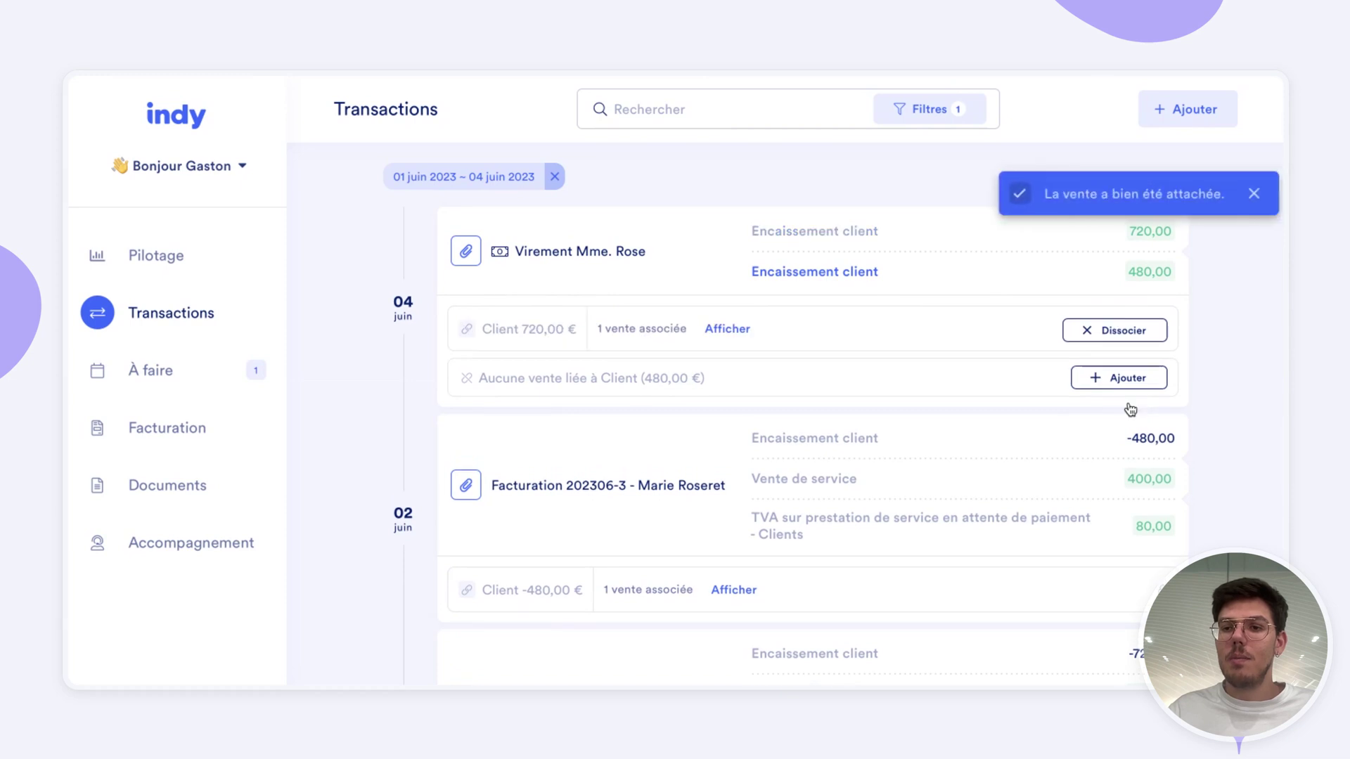
Link the 480,00 € part of the 4 June payment to the "Facture service 2" invoice and dismiss the notification
{"action": "left_click", "coordinate": [1125, 378]}
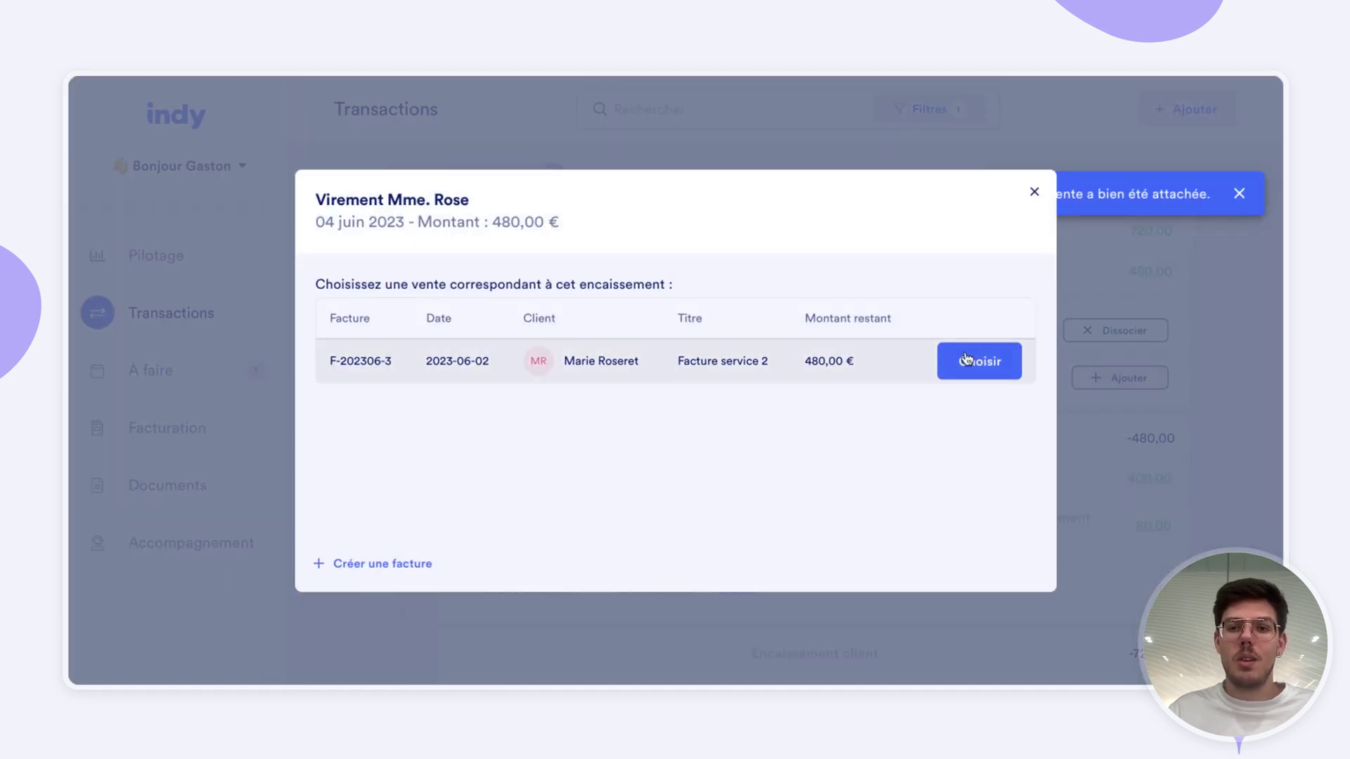
{"action": "left_click", "coordinate": [969, 362]}
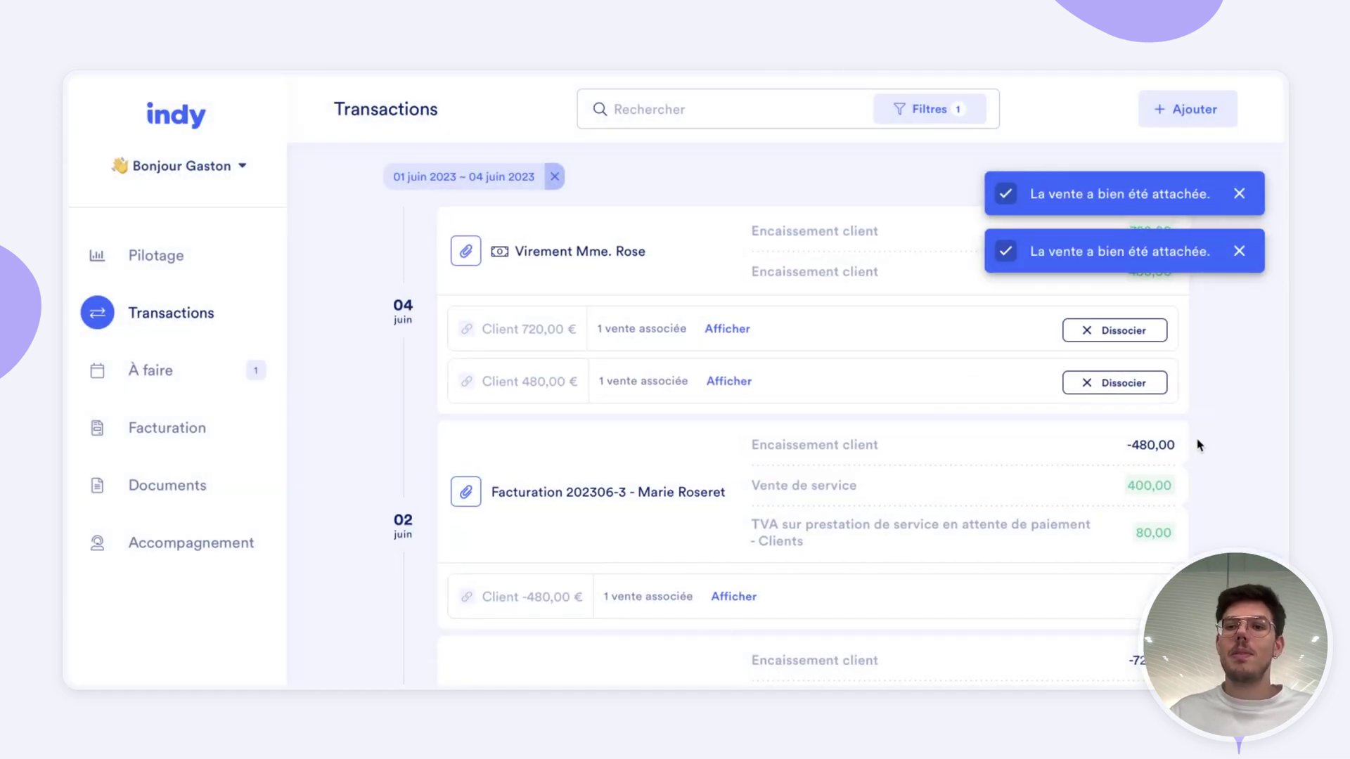
{"action": "left_click", "coordinate": [1256, 196]}
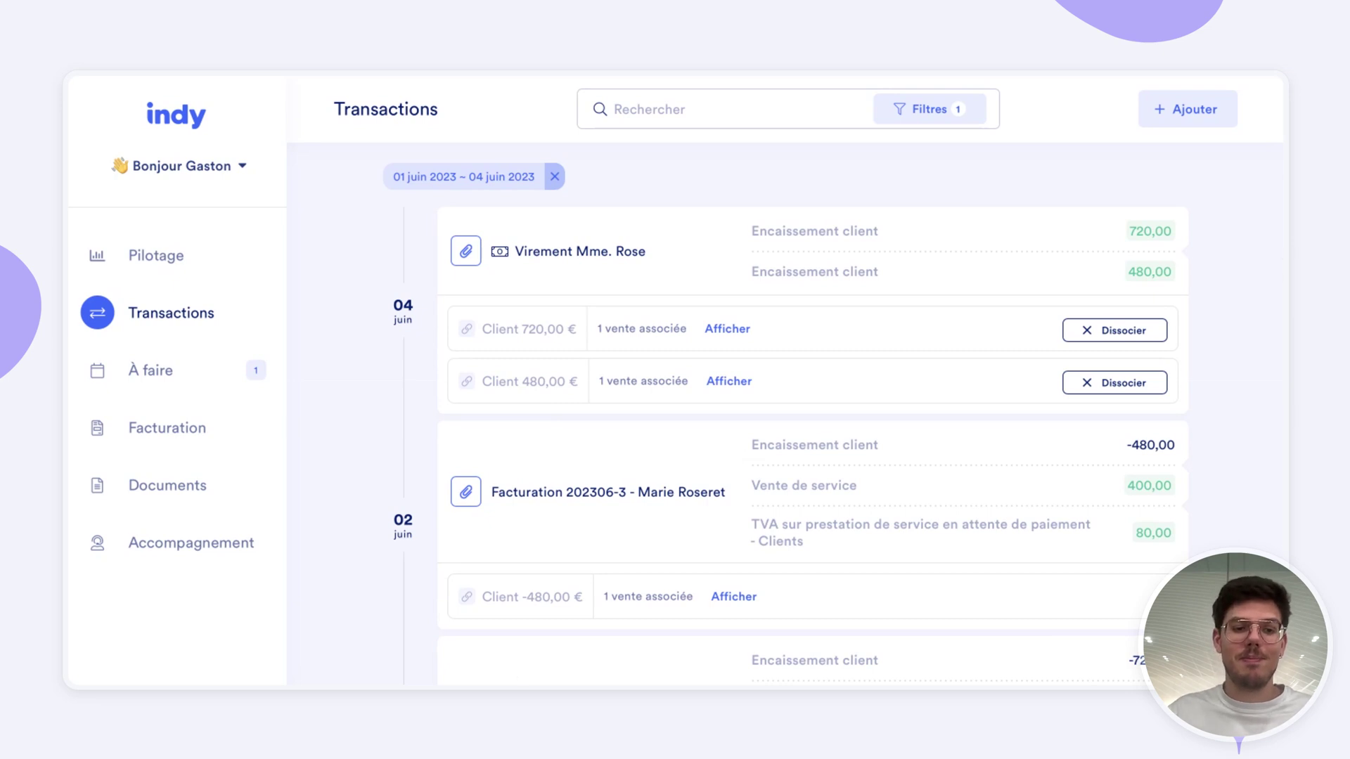
Compare the "Vente de biens" invoice awaiting payment with its invoicing entry and the client transfers in the 5–9 June transactions
{"action": "left_click", "coordinate": [166, 428]}
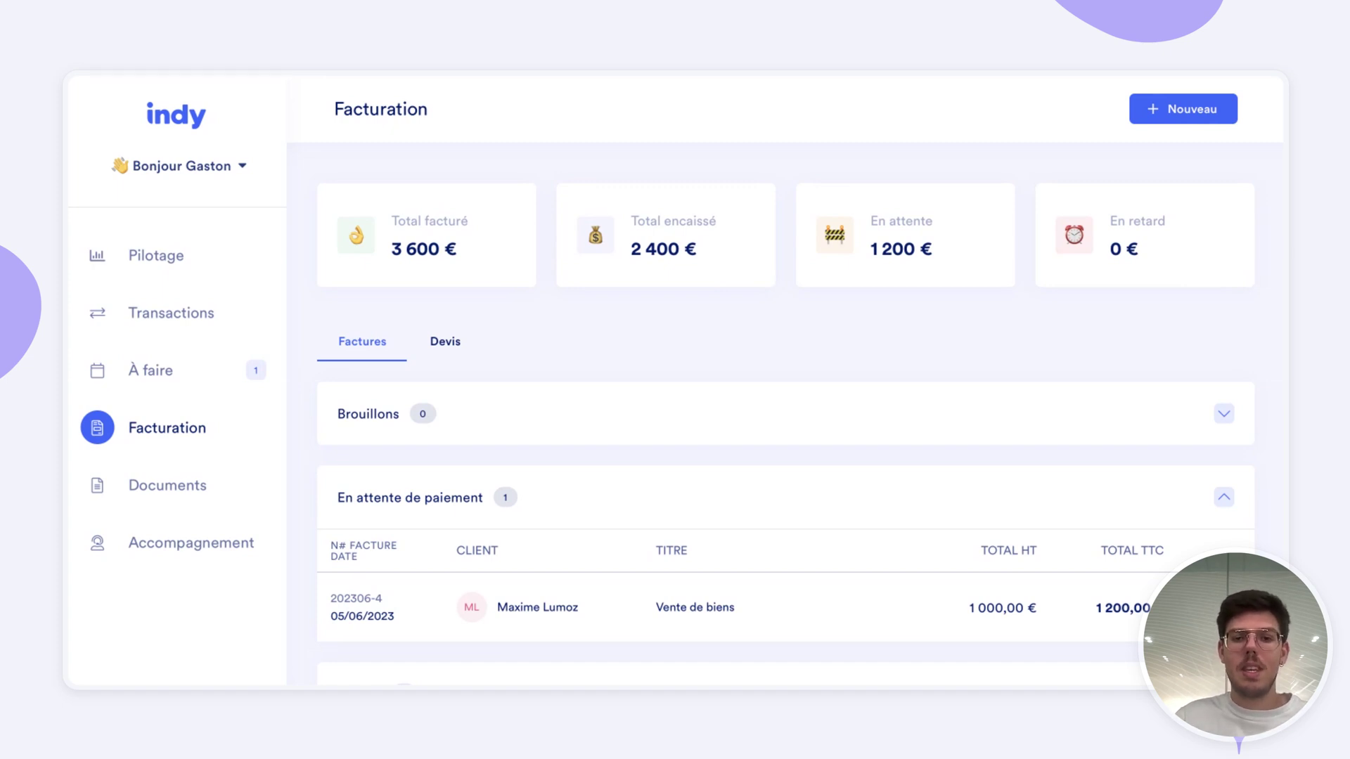
{"action": "scroll", "coordinate": [594, 593], "scroll_direction": "down", "scroll_amount": 1}
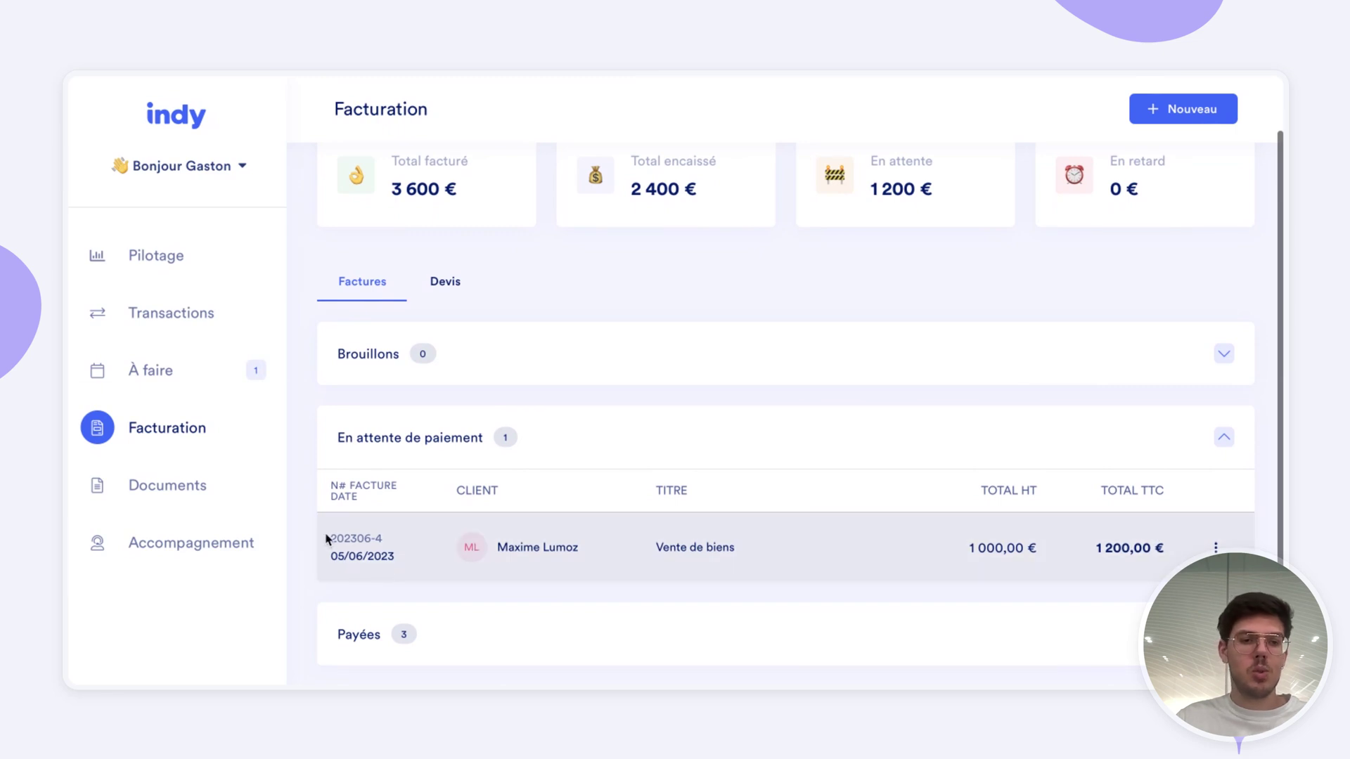
{"action": "left_click", "coordinate": [171, 313]}
{"action": "scroll", "coordinate": [550, 470], "scroll_direction": "down", "scroll_amount": 1}
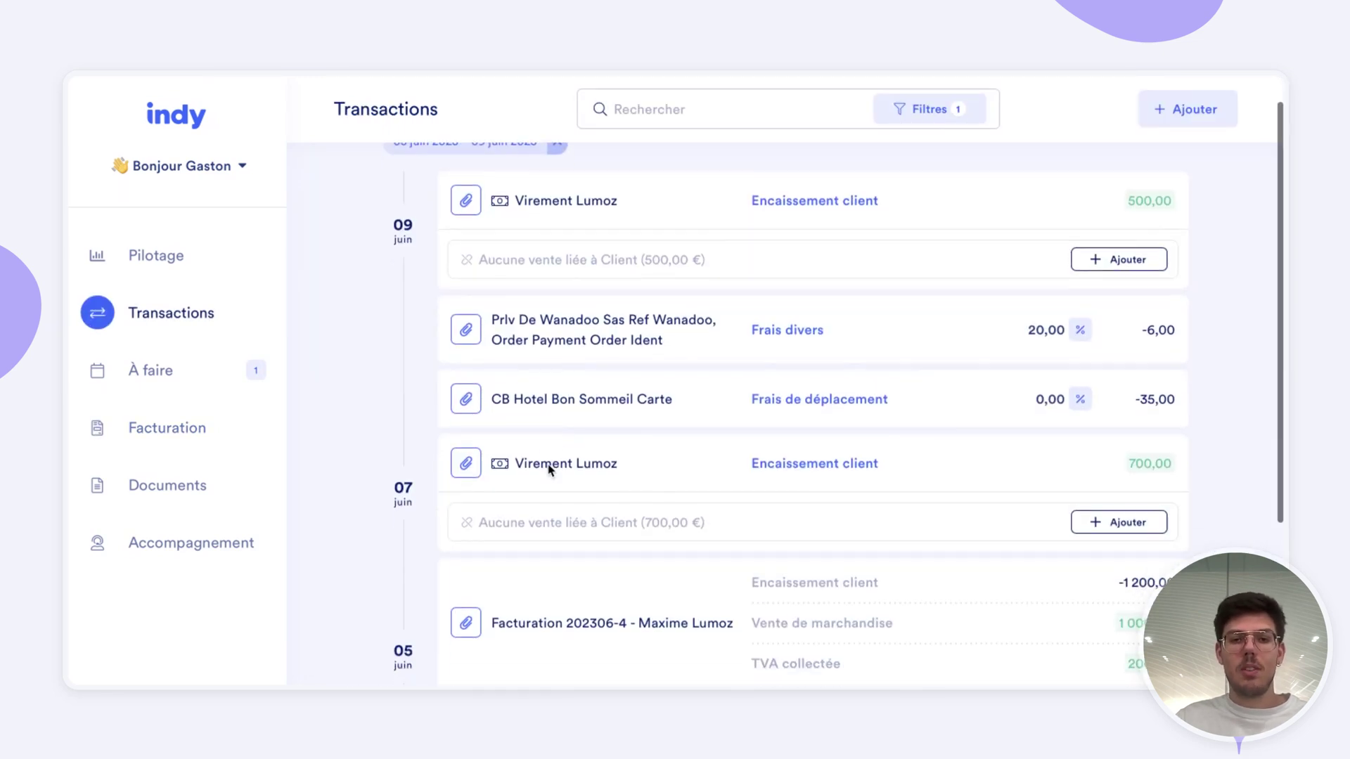
{"action": "scroll", "coordinate": [550, 469], "scroll_direction": "down", "scroll_amount": 3}
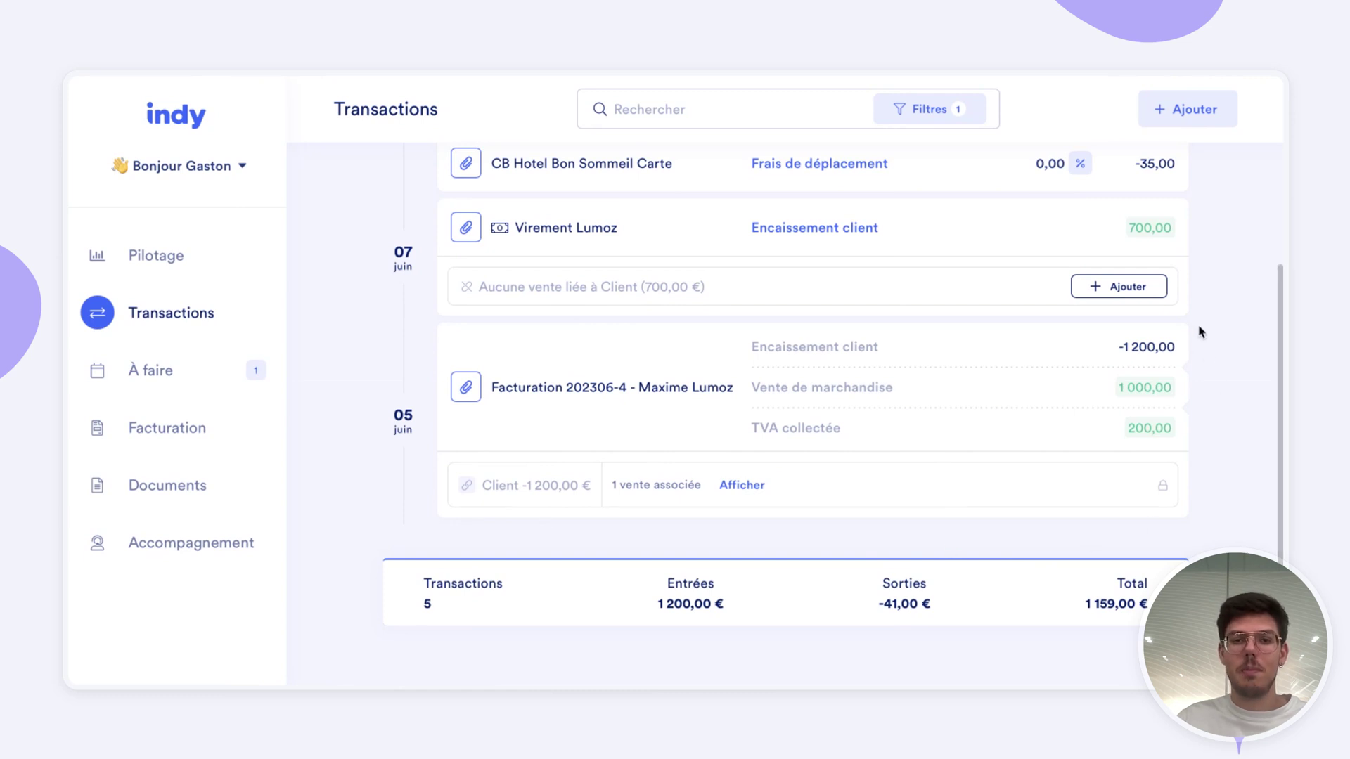
{"action": "scroll", "coordinate": [576, 408], "scroll_direction": "up", "scroll_amount": 1}
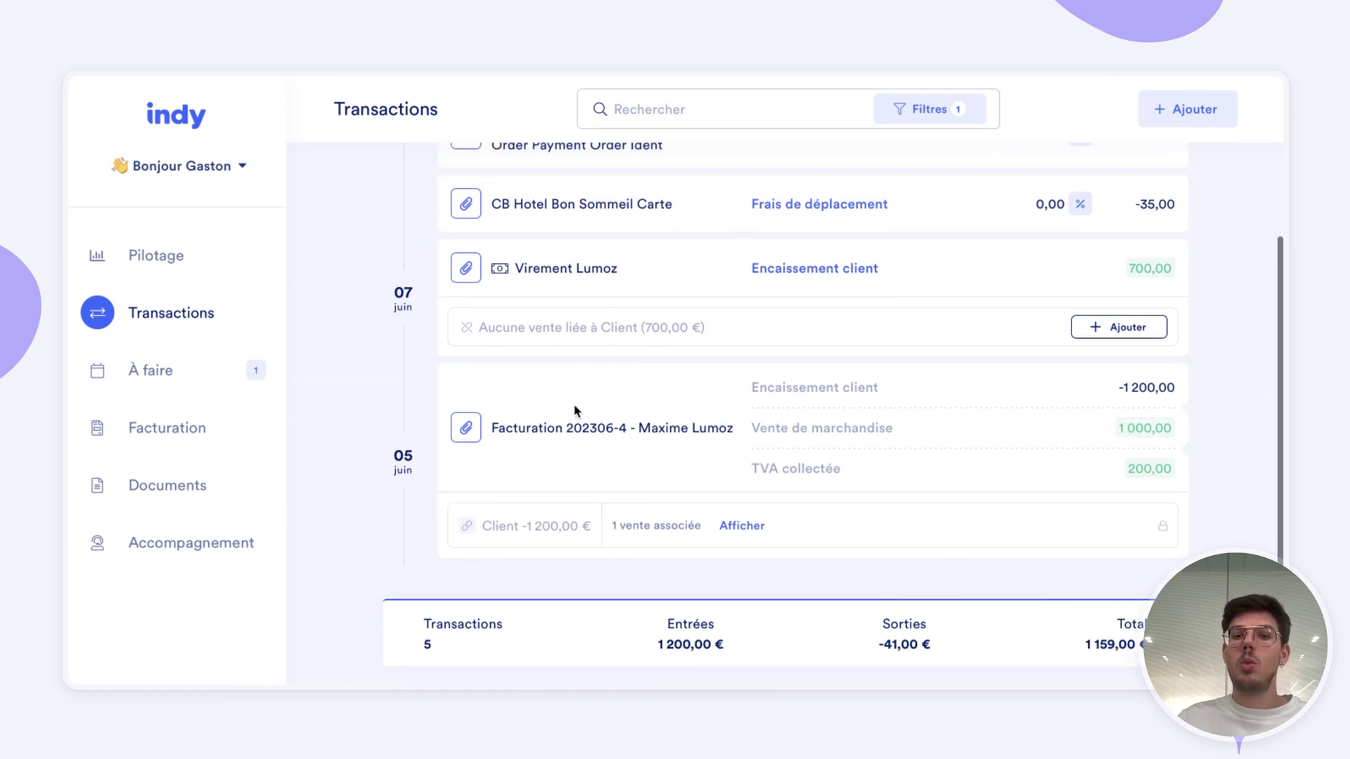
{"action": "scroll", "coordinate": [575, 410], "scroll_direction": "up", "scroll_amount": 1}
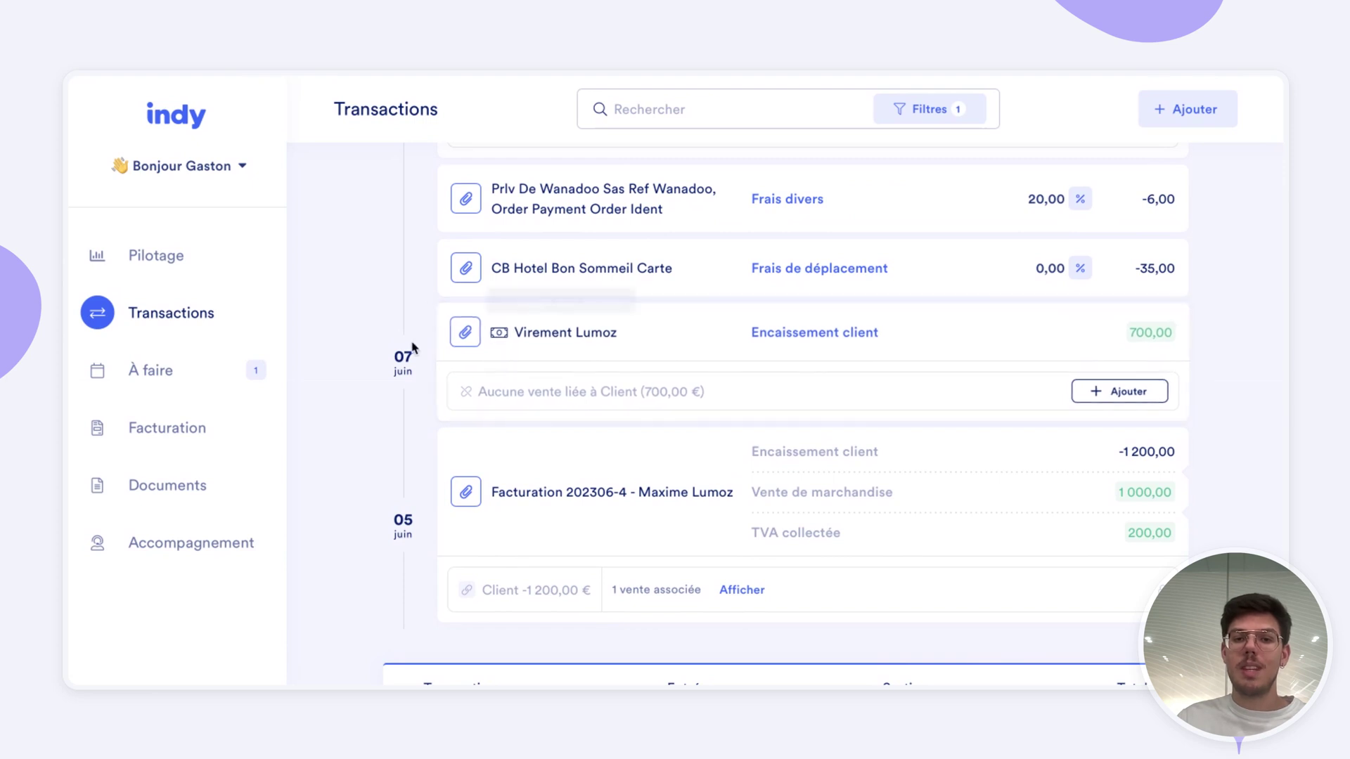
{"action": "scroll", "coordinate": [1126, 350], "scroll_direction": "up", "scroll_amount": 3}
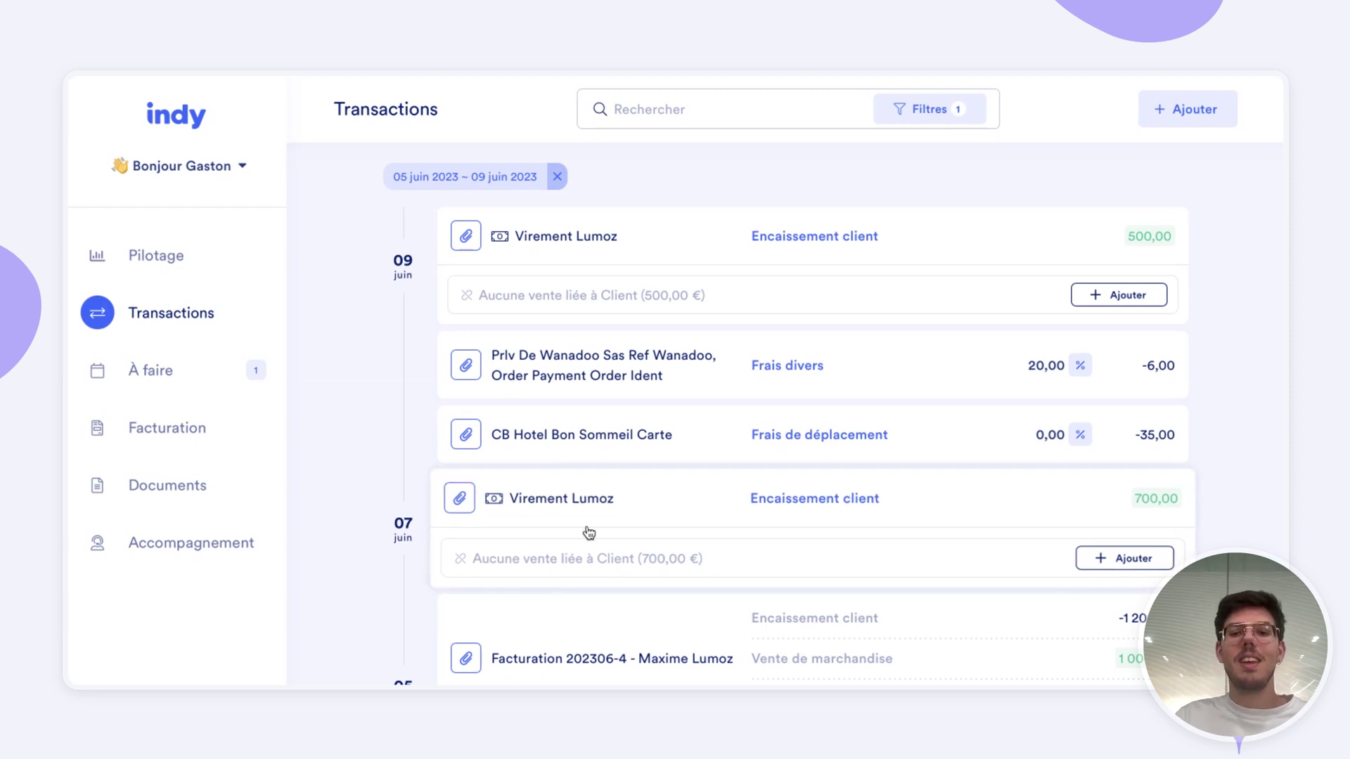
Link the 7 June client transfer of 700,00 € to the "Vente de biens" invoice
{"action": "scroll", "coordinate": [588, 530], "scroll_direction": "down", "scroll_amount": 1}
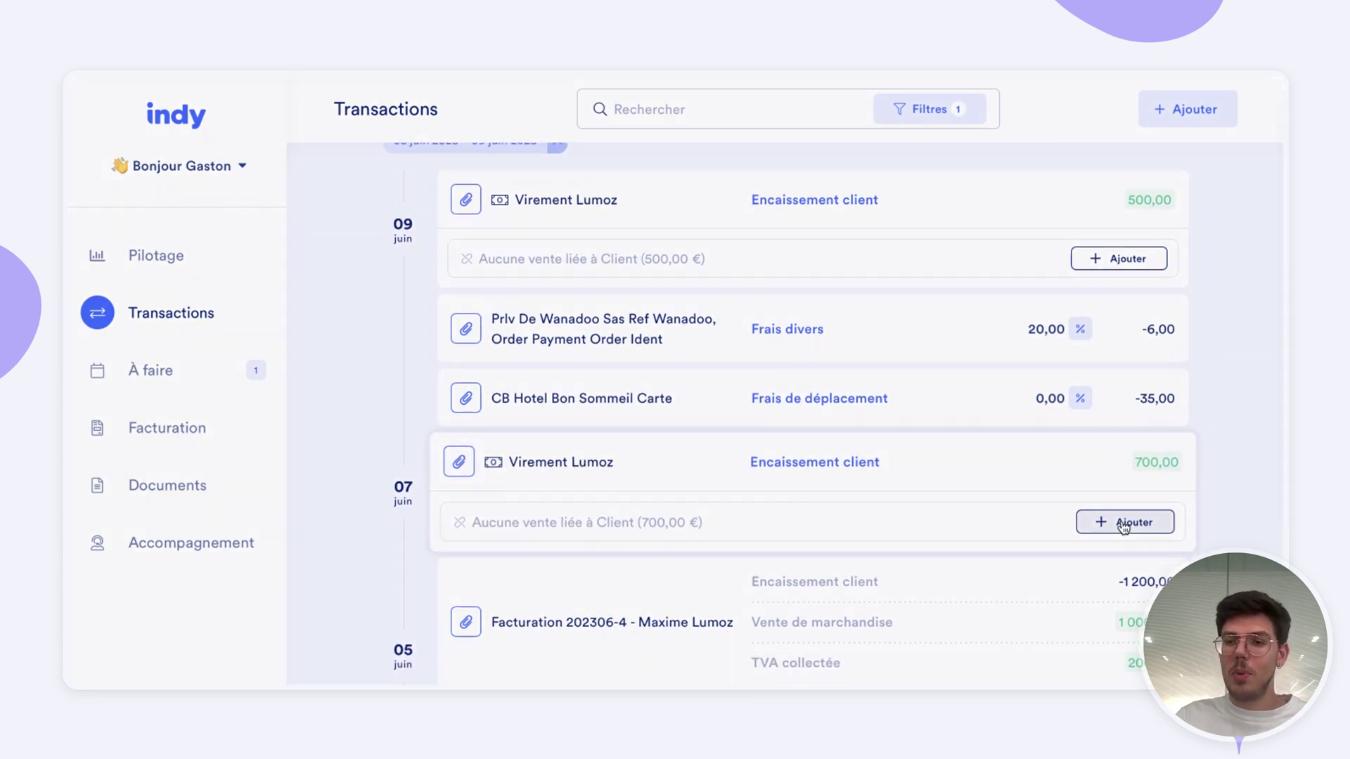
{"action": "left_click", "coordinate": [1124, 525]}
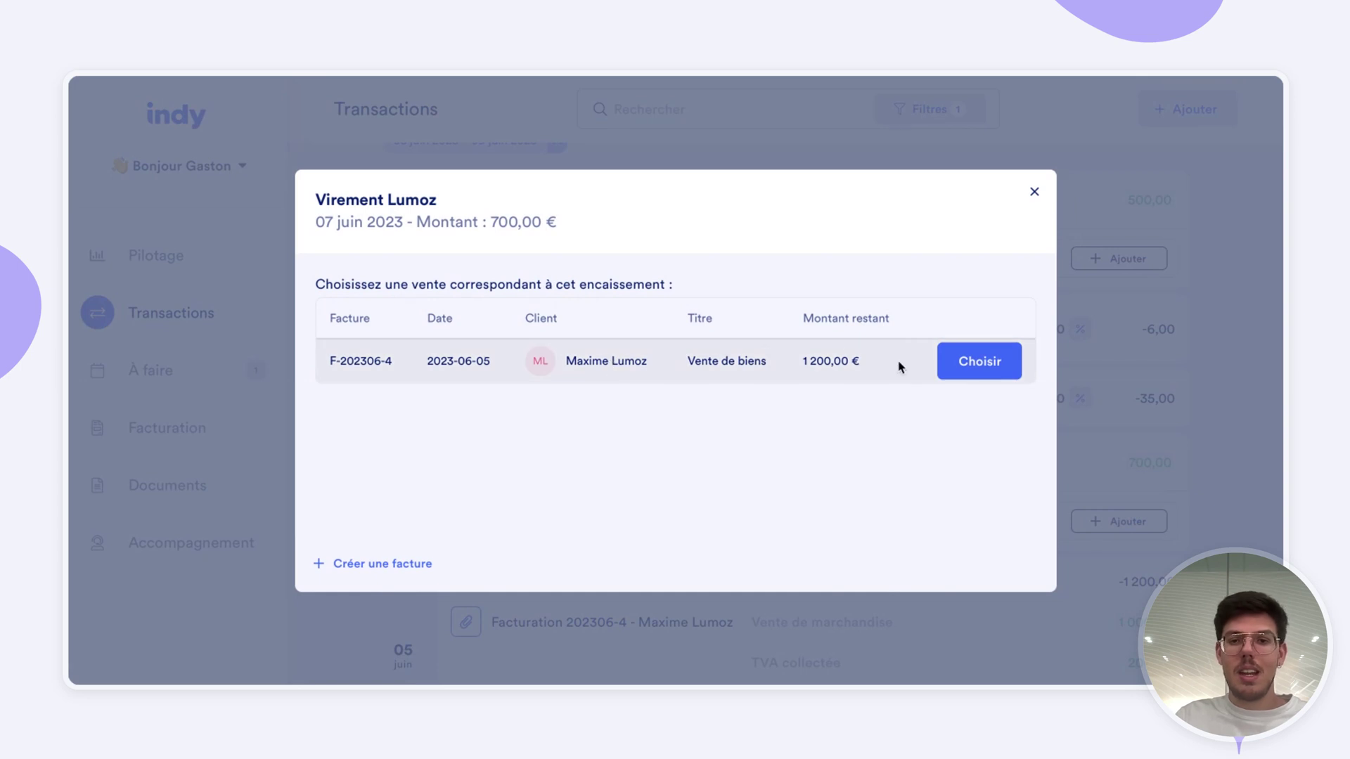
{"action": "left_click", "coordinate": [976, 374]}
Check the remaining amount of the "Vente de biens" invoice and link the 9 June client transfer of 500,00 € to it
{"action": "scroll", "coordinate": [975, 379], "scroll_direction": "up", "scroll_amount": 1}
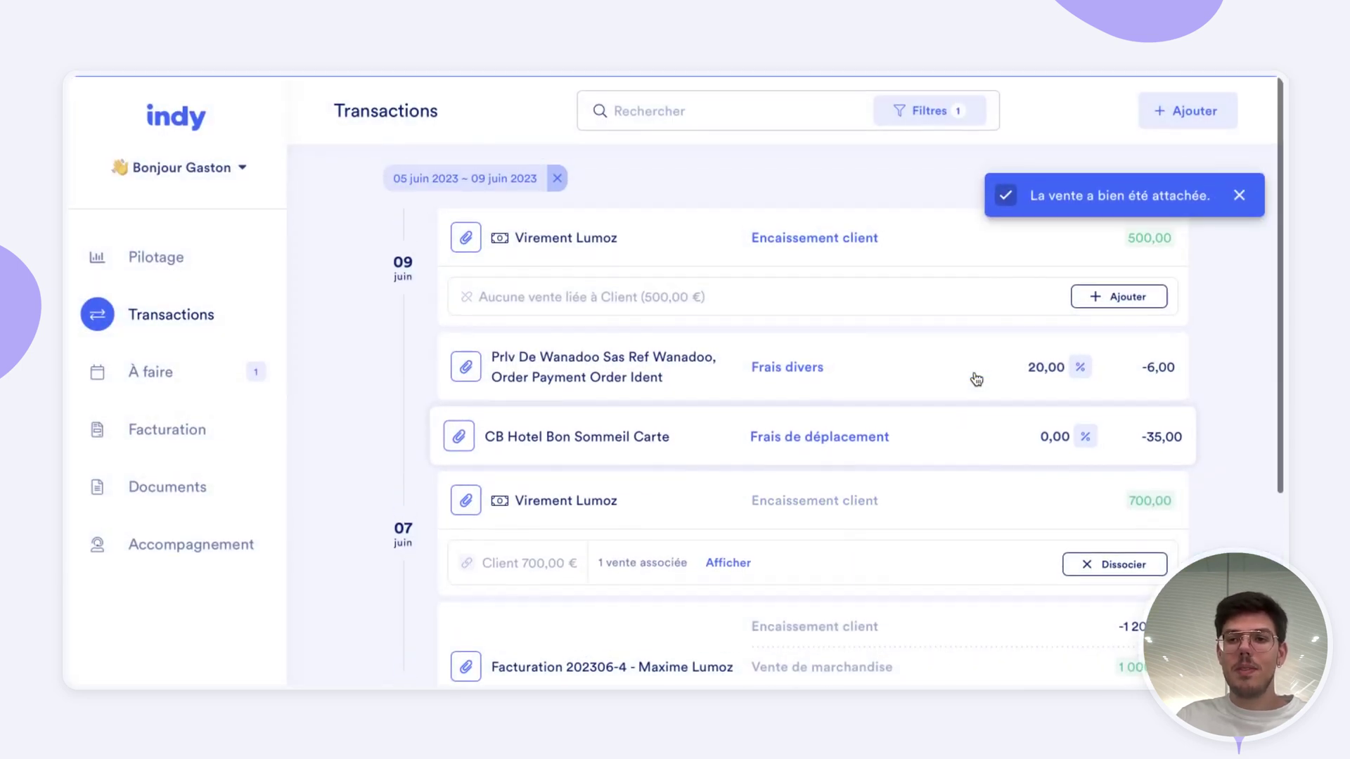
{"action": "left_click", "coordinate": [1142, 296]}
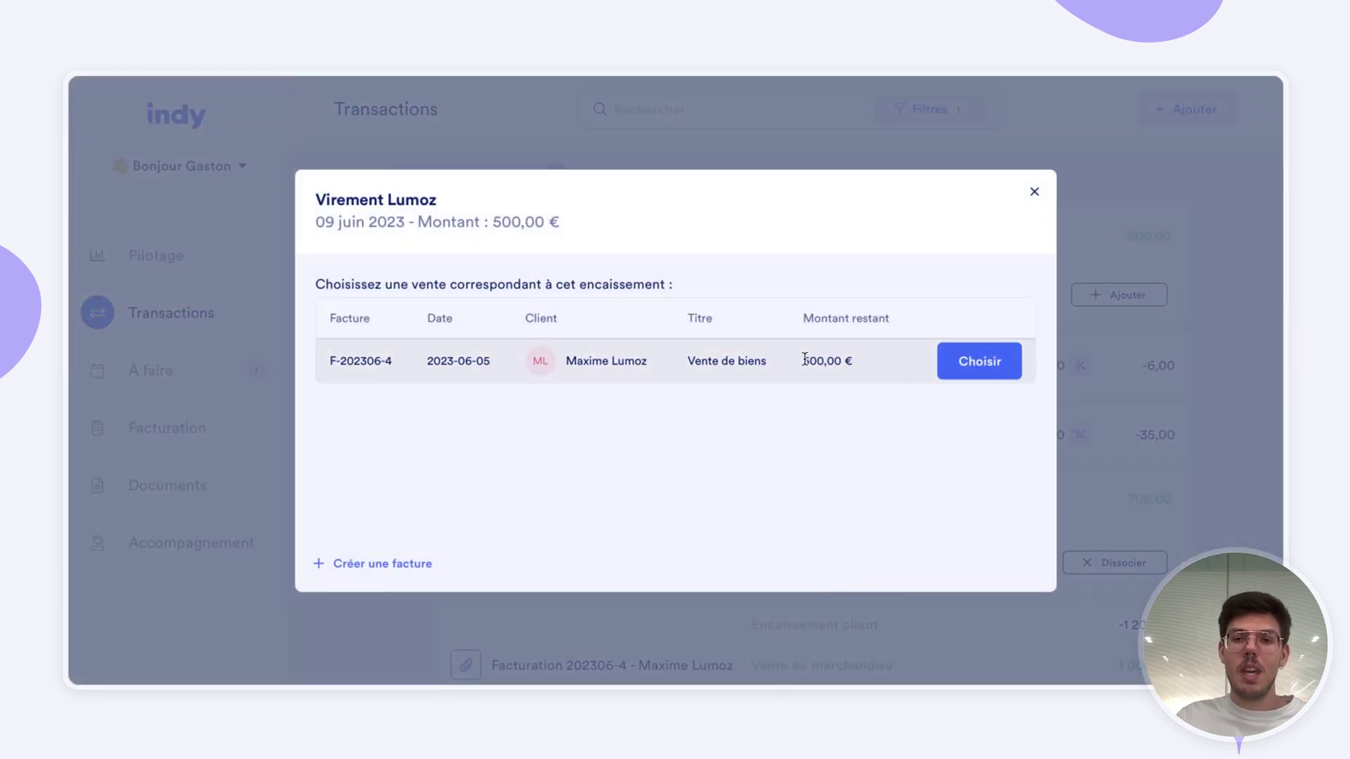
{"action": "left_click_drag", "start_coordinate": [802, 360], "coordinate": [849, 360]}
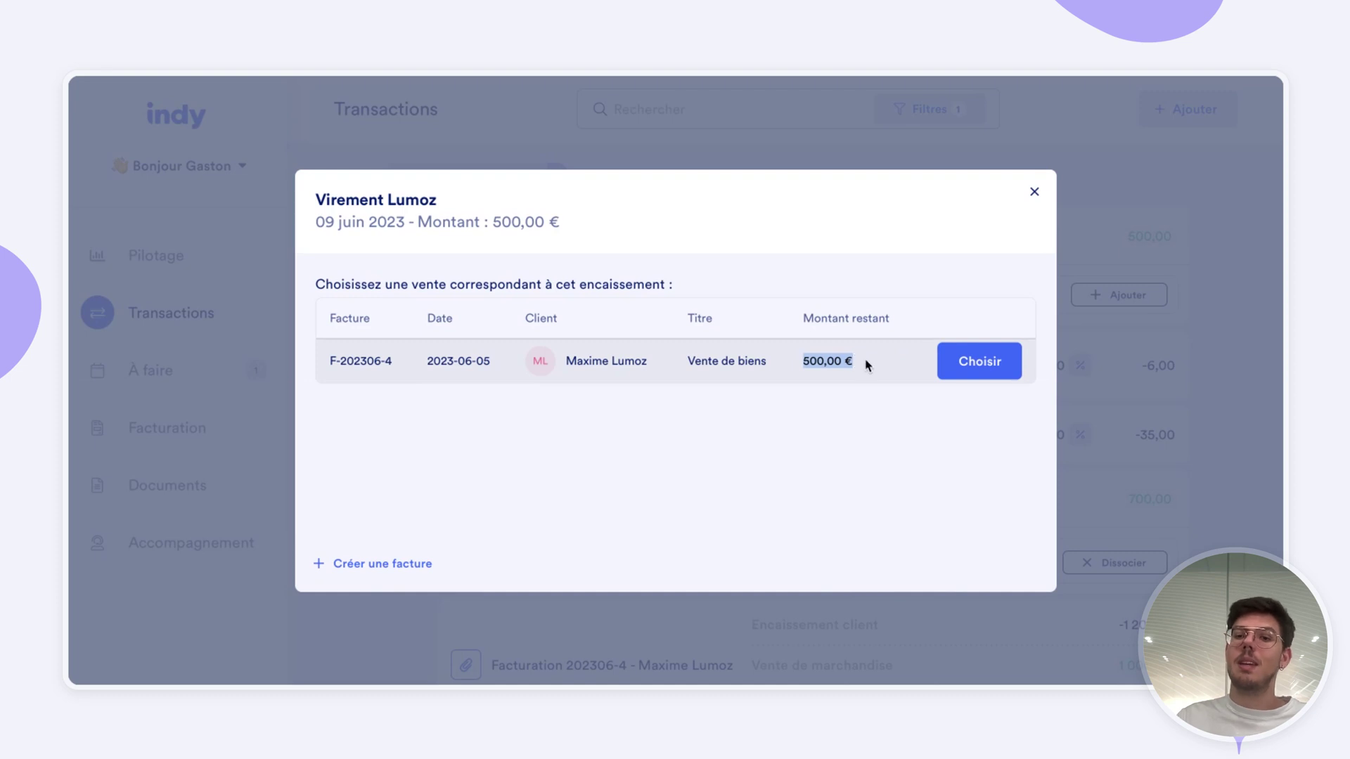
{"action": "left_click", "coordinate": [870, 362]}
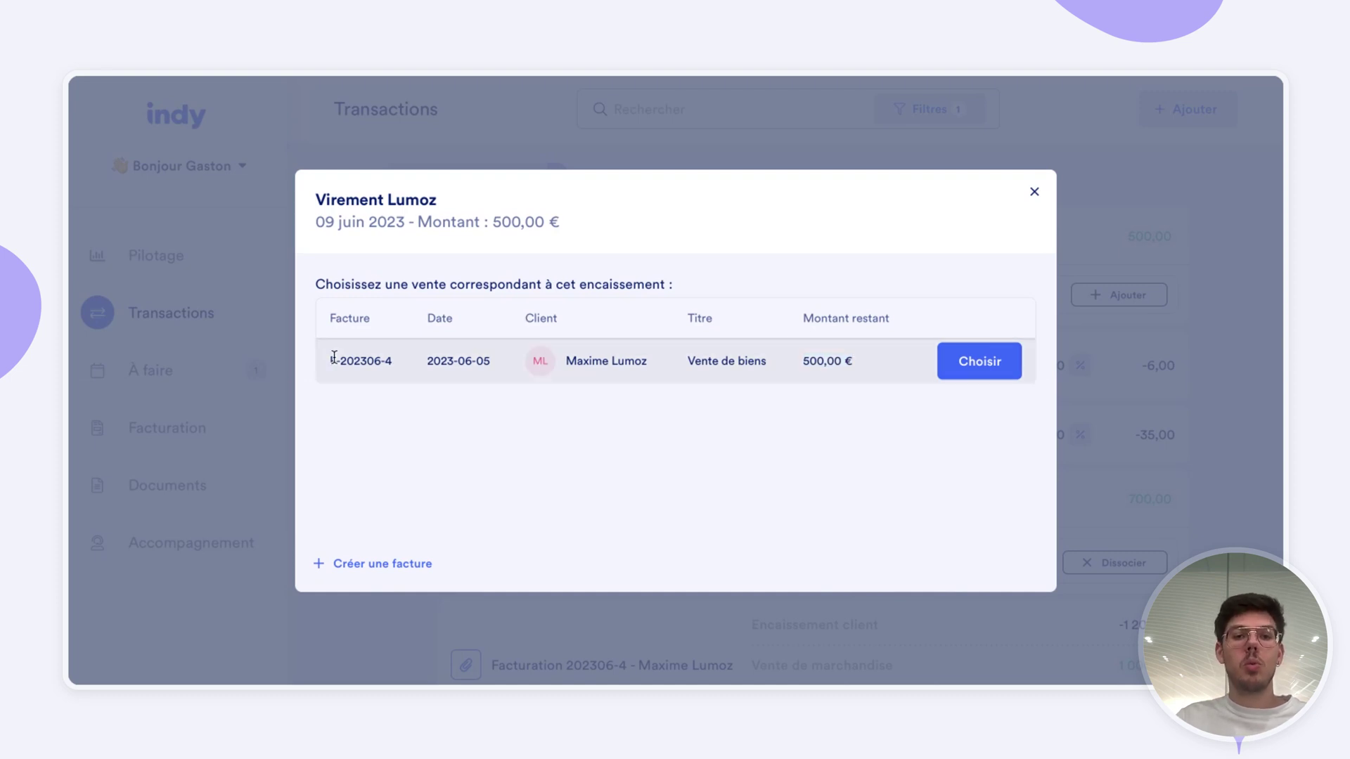
{"action": "left_click", "coordinate": [979, 362]}
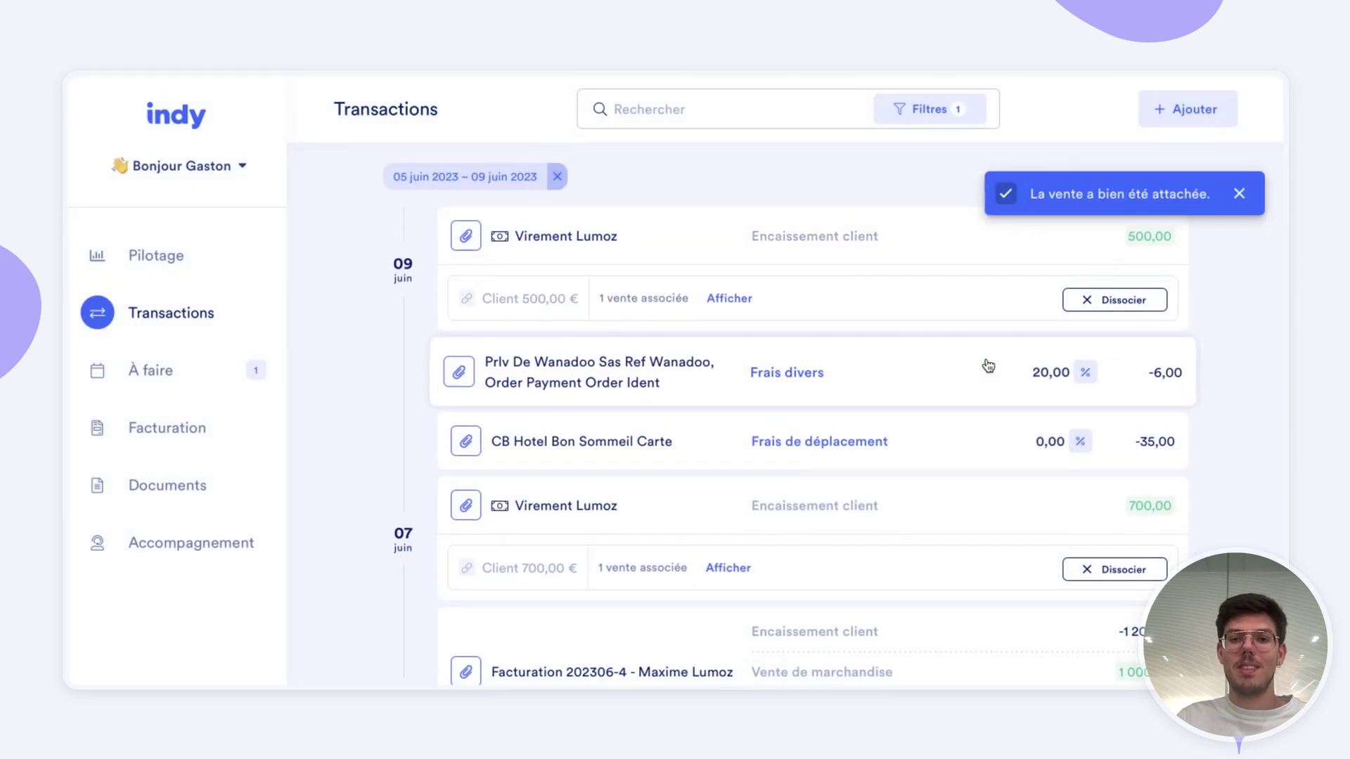
Expand the paid invoices in the invoicing overview and check the status of the "Vente de biens" invoice
{"action": "left_click", "coordinate": [102, 427]}
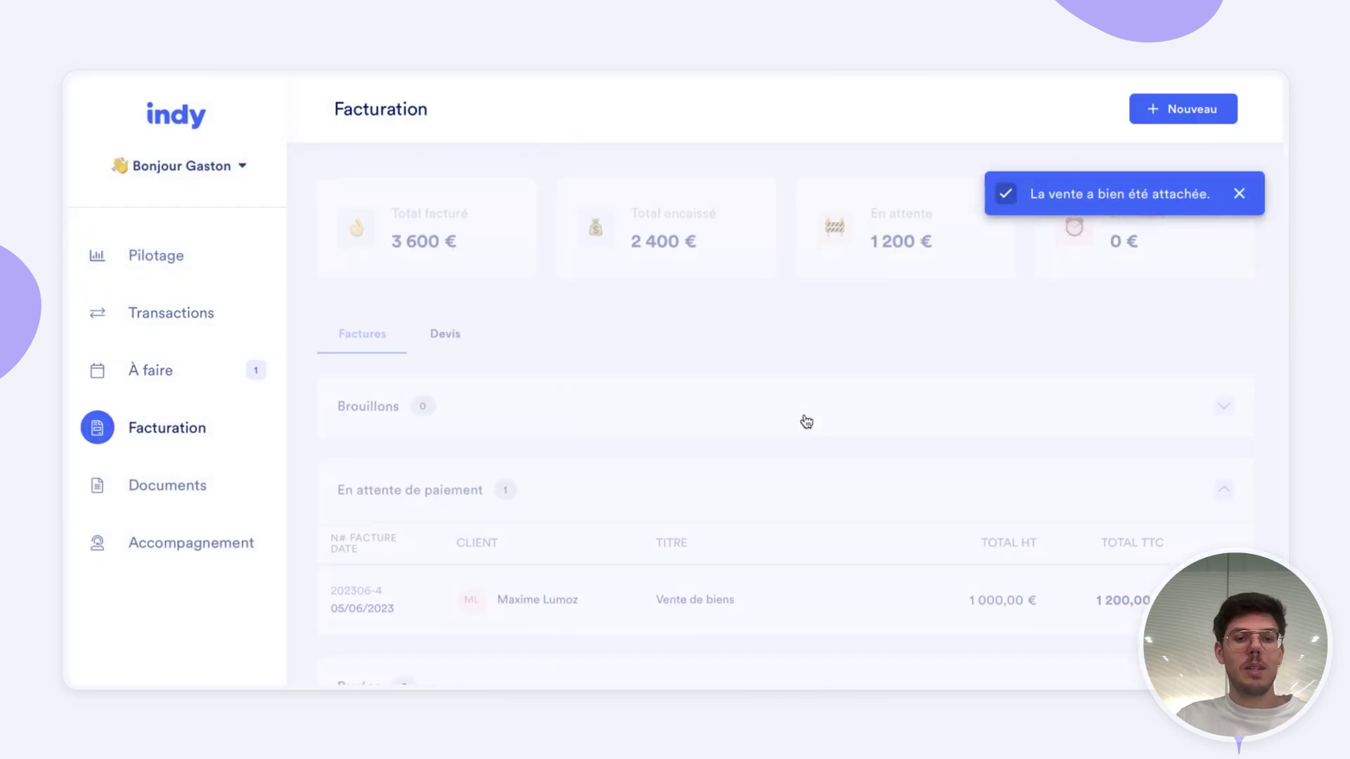
{"action": "left_click", "coordinate": [470, 577]}
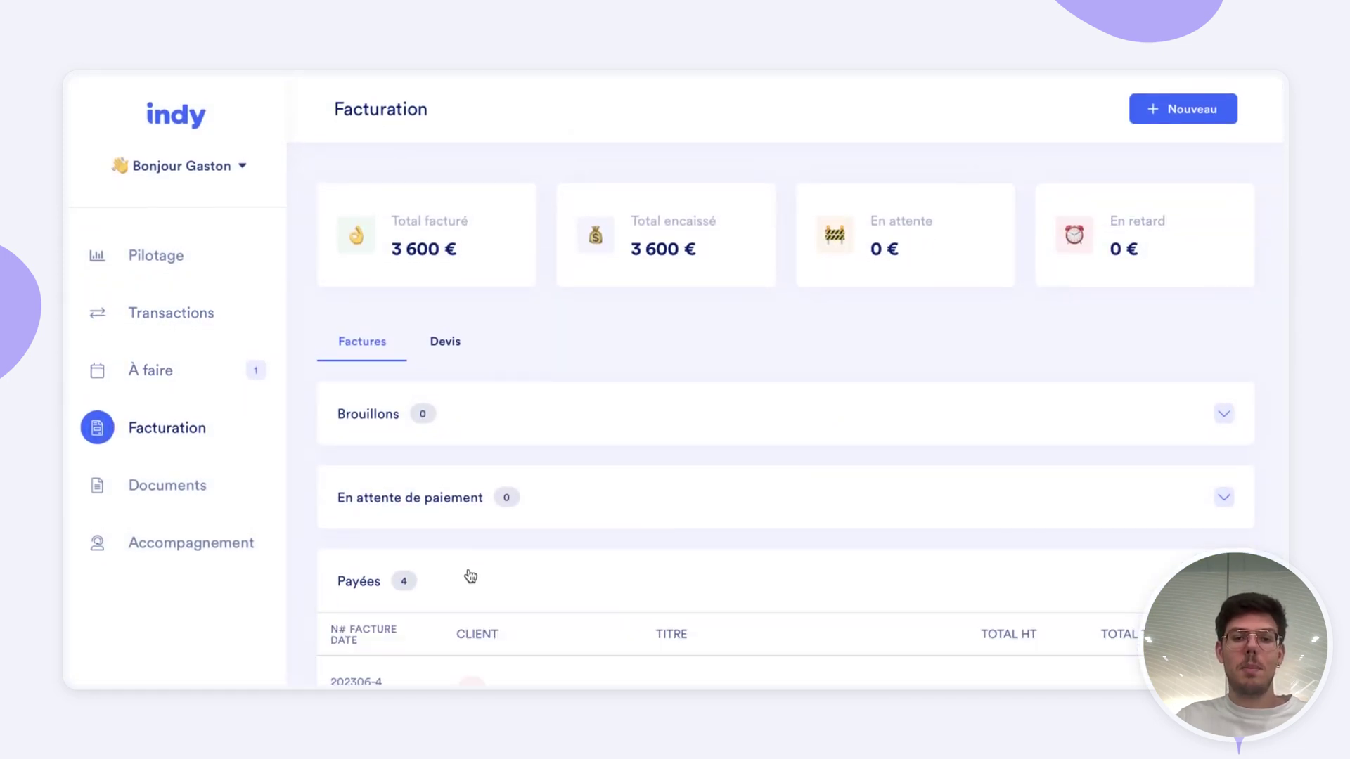
{"action": "scroll", "coordinate": [471, 573], "scroll_direction": "down", "scroll_amount": 3}
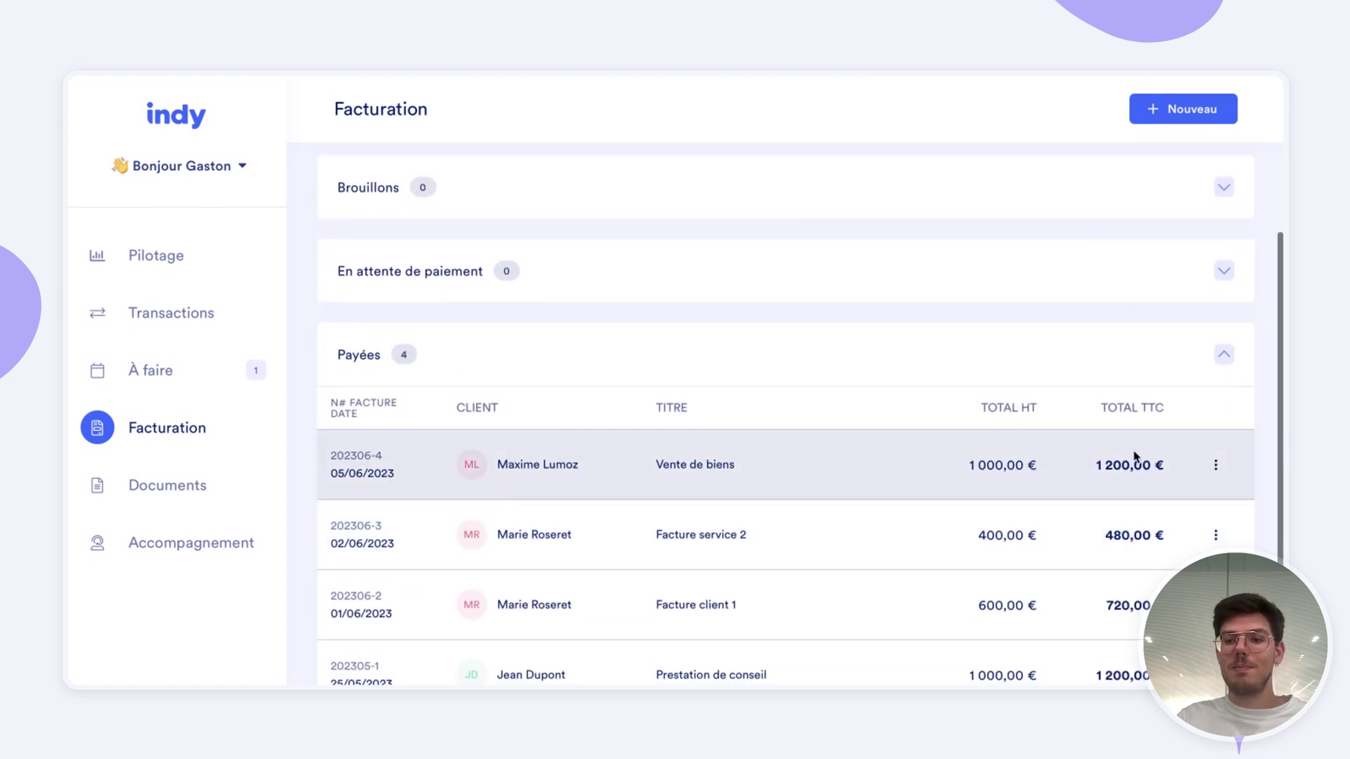